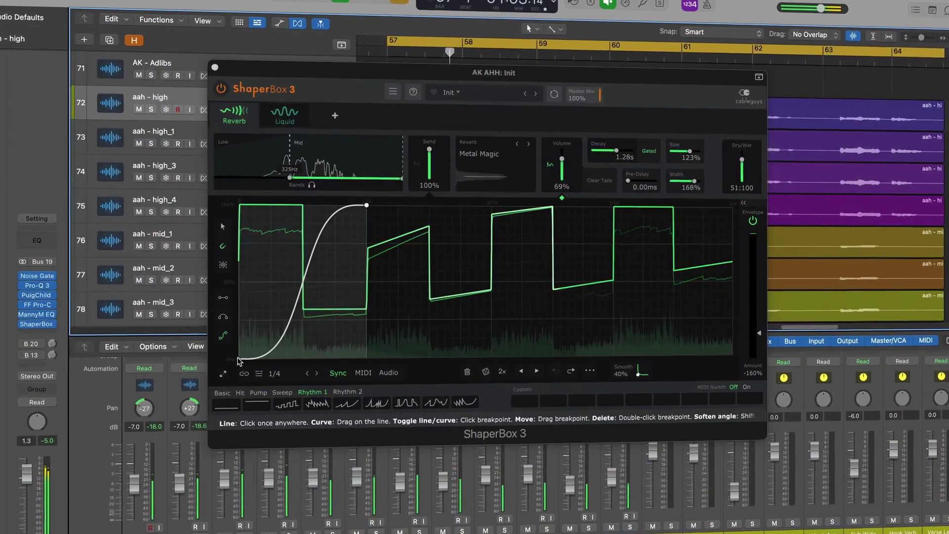
Step: Draw four repeating S-curve ramps across the 1/4-length reverb volume pattern, replacing the existing stepped shape
left_click(238, 358)
left_click(367, 357)
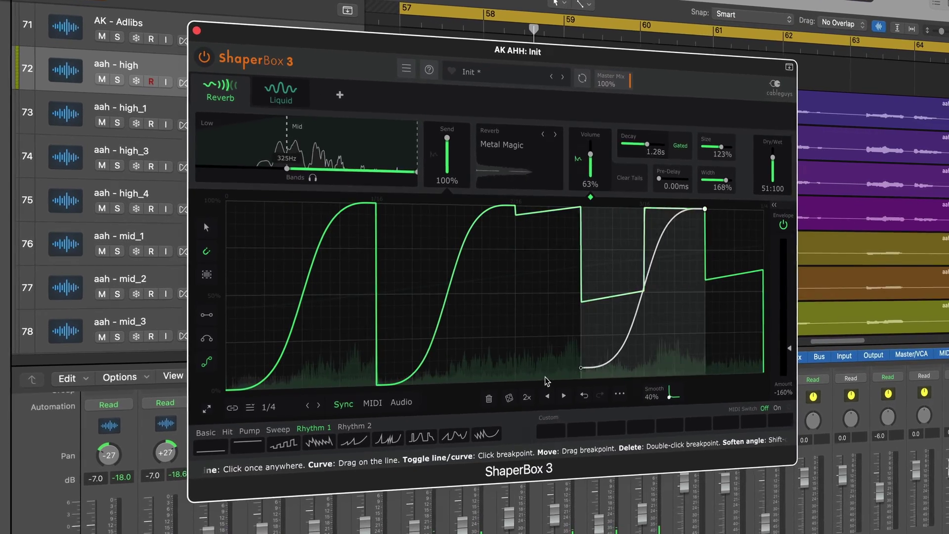
left_click(518, 383)
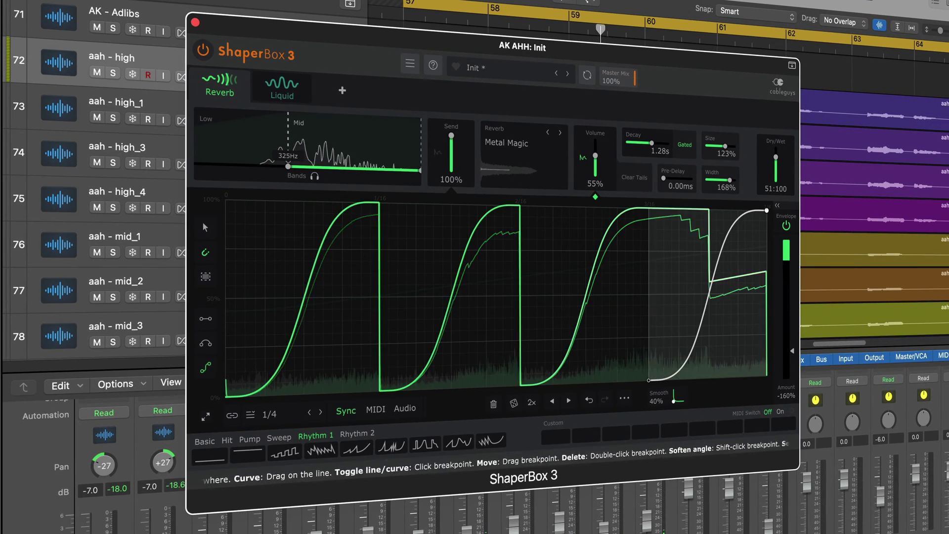
left_click_drag(645, 375, 648, 380)
Step: Set the reverb envelope's threshold to -25.9 dB, amount to -340% and depth to x4, and open the reverb type list
left_click(777, 206)
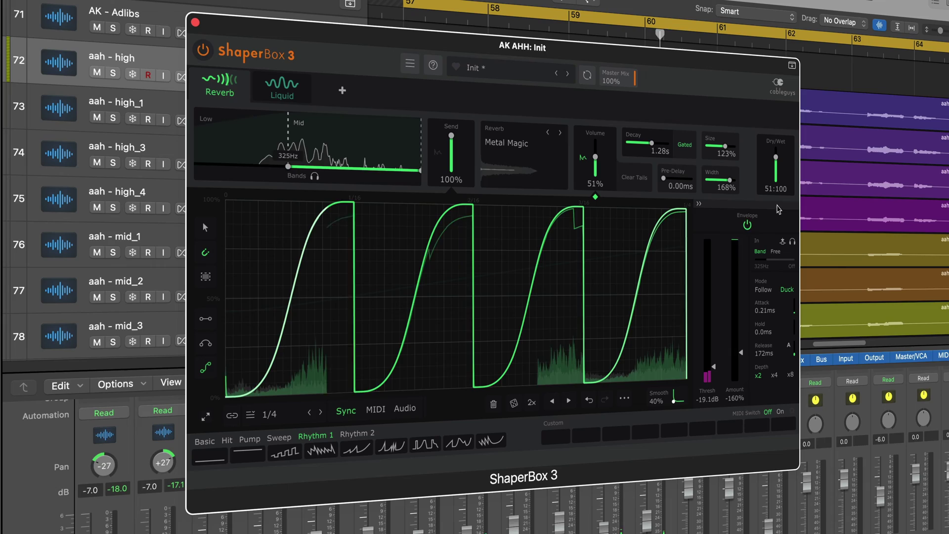
left_click_drag(713, 367, 752, 369)
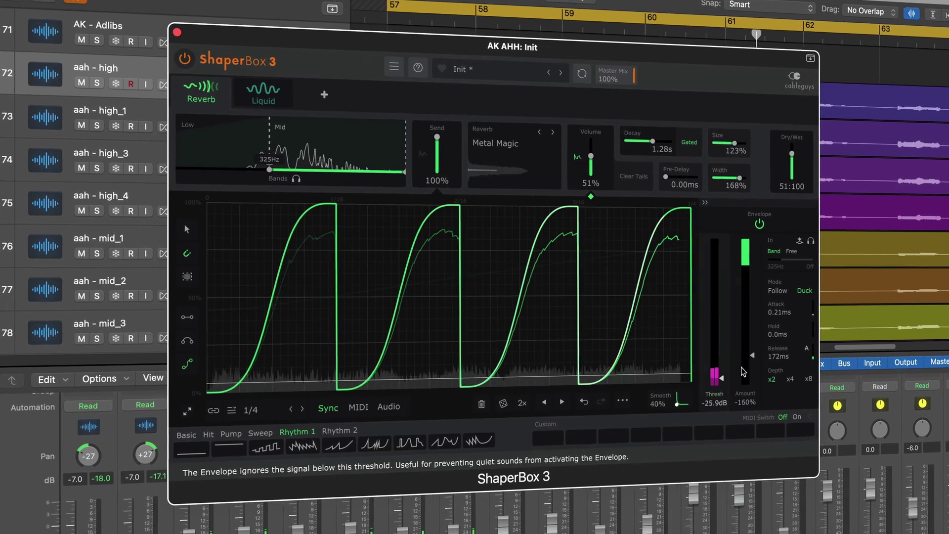
left_click(790, 379)
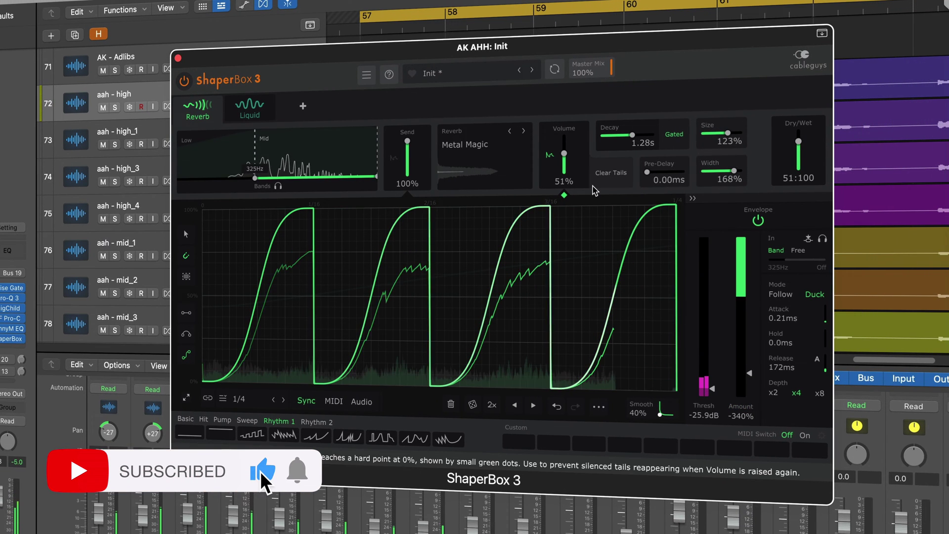
left_click(467, 148)
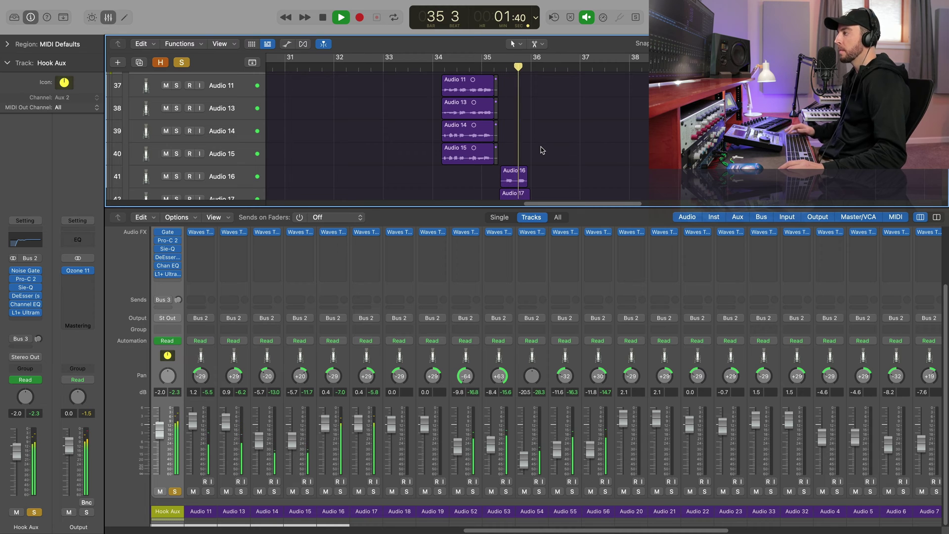
Step: Stop playback and add a send from the Hook Aux channel to Bus 6 (Aux 6)
key("space")
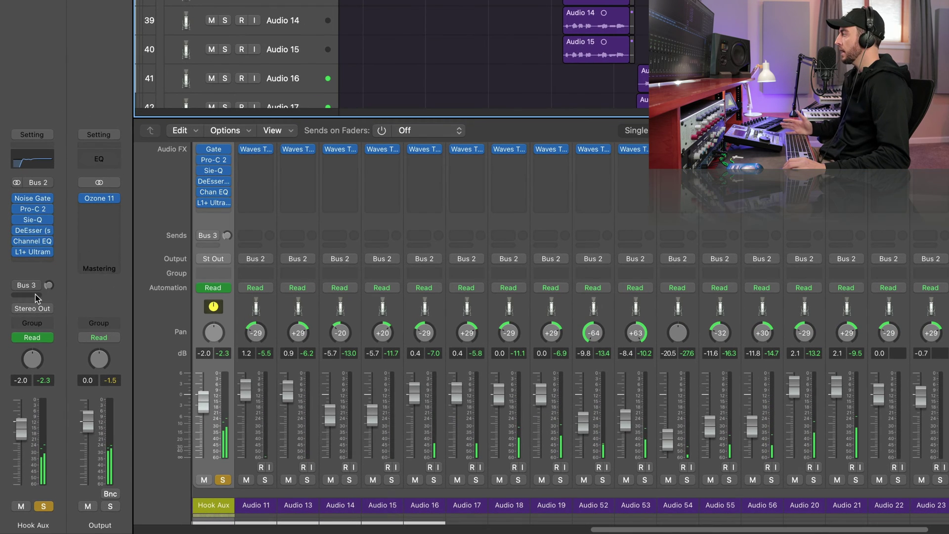
left_click(26, 347)
mouse_move(34, 364)
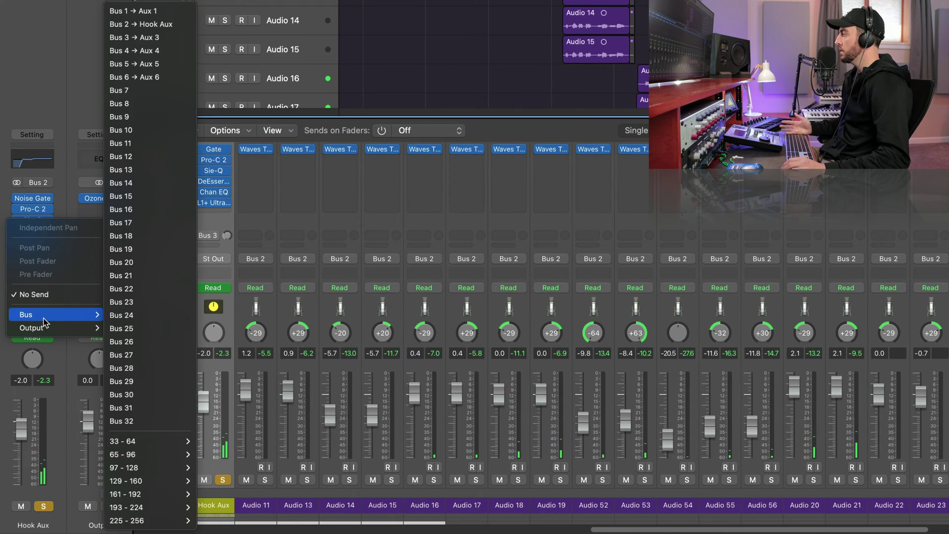
mouse_move(78, 320)
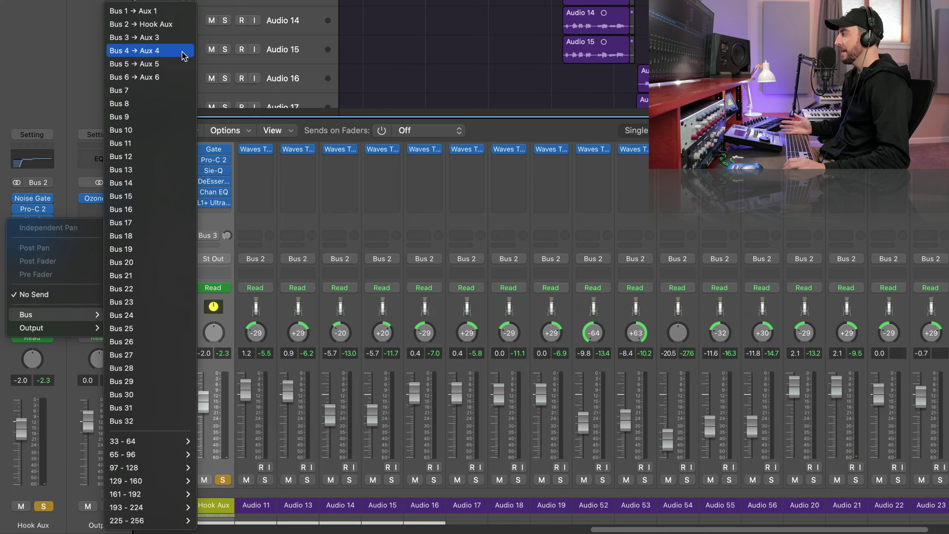
left_click(171, 80)
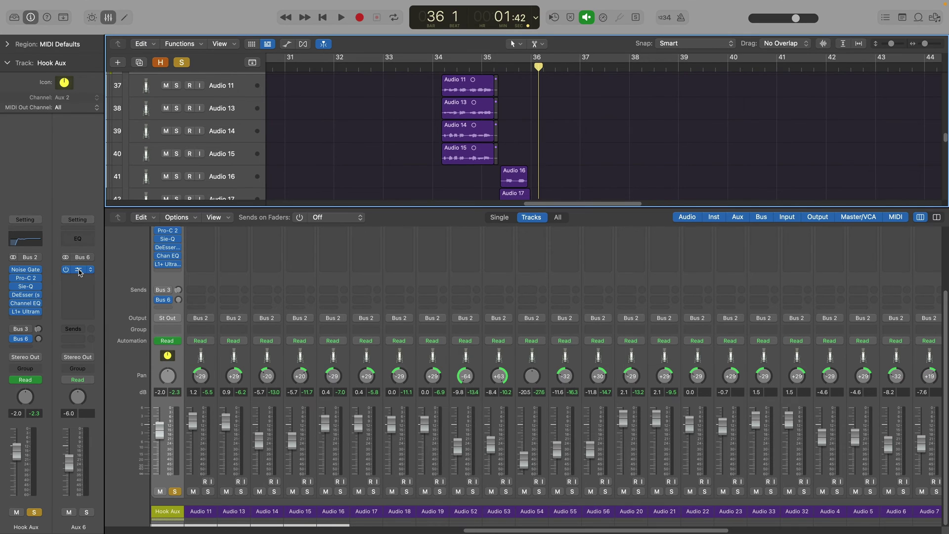
Step: Replace the Reverb shaper in Aux 6's ShaperBox with the Reverb Send version, and audition it
left_click(79, 270)
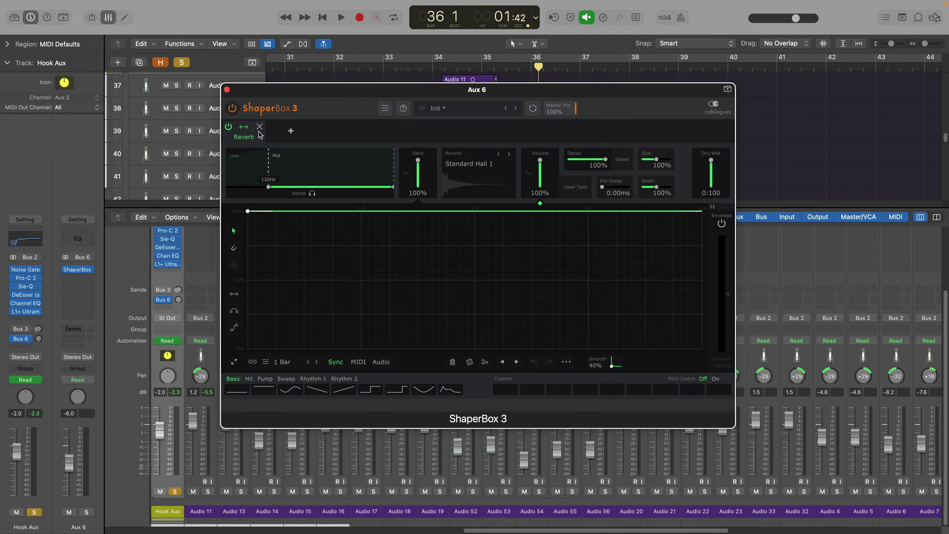
left_click(260, 127)
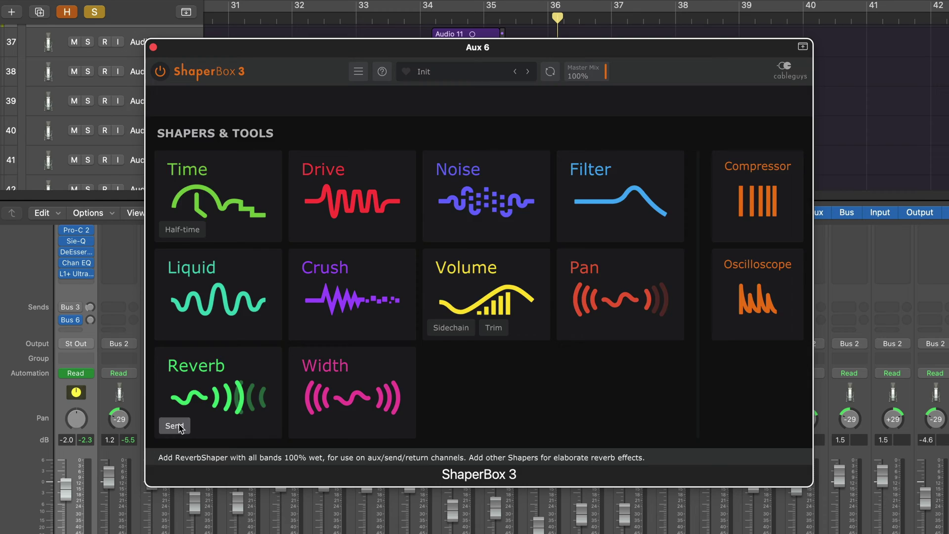
left_click(175, 426)
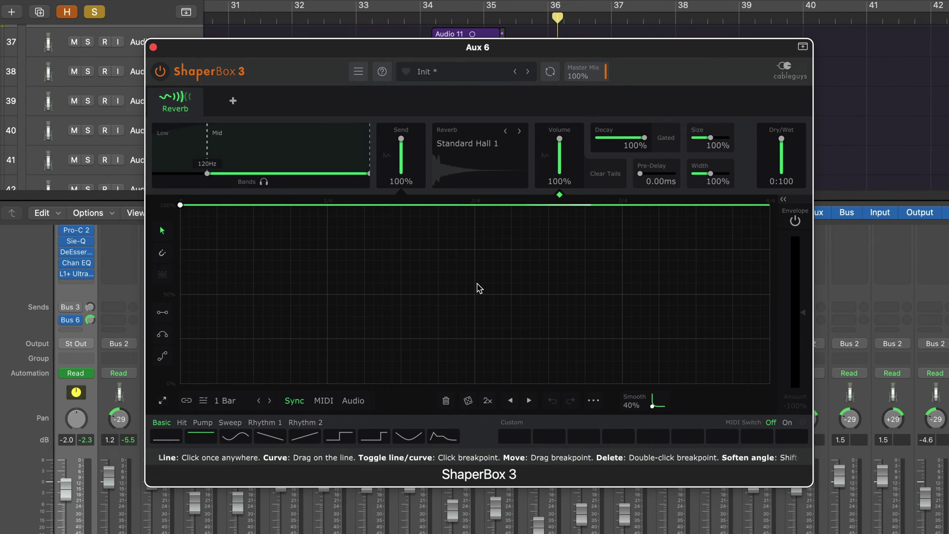
key("space")
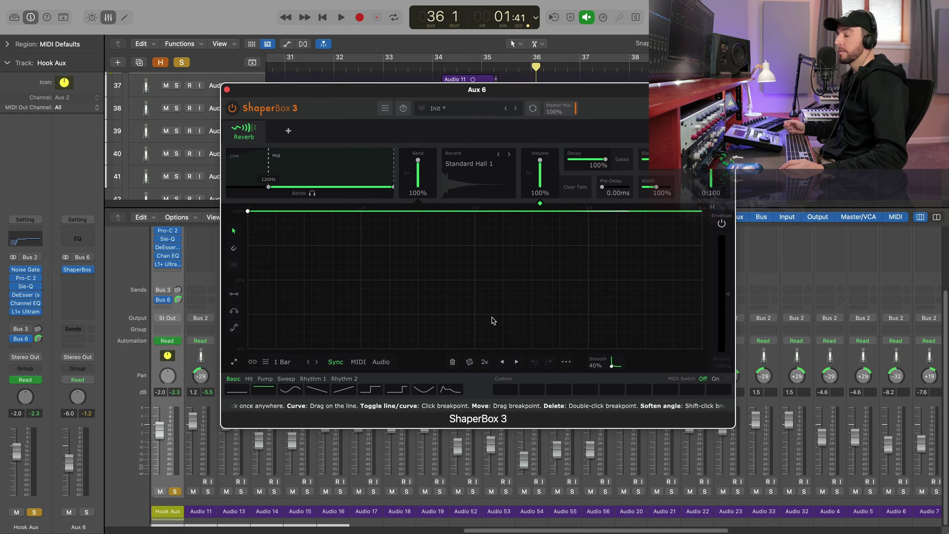
Step: Turn on the reverb volume envelope and, during playback, set threshold -9.21 dB, amount -286% and depth x4
left_click(712, 207)
left_click(744, 220)
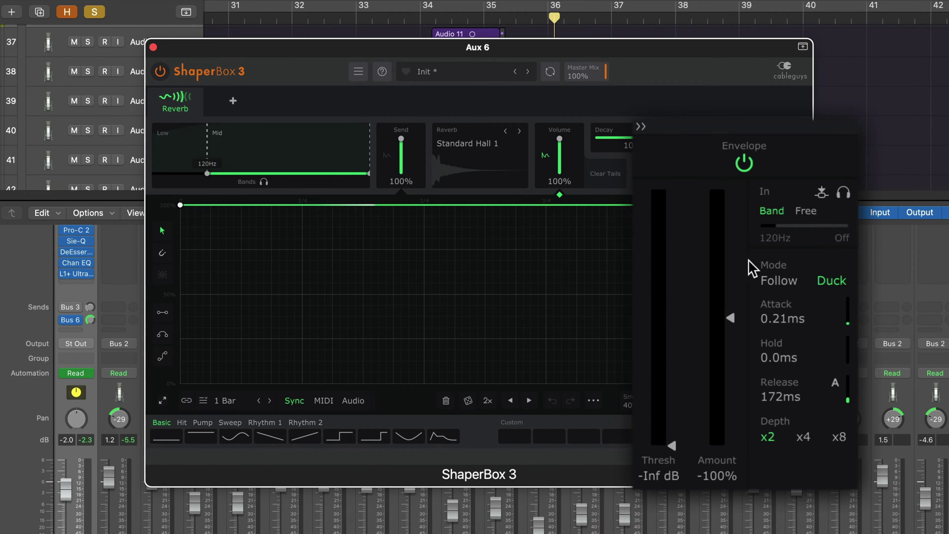
left_click_drag(671, 446, 671, 314)
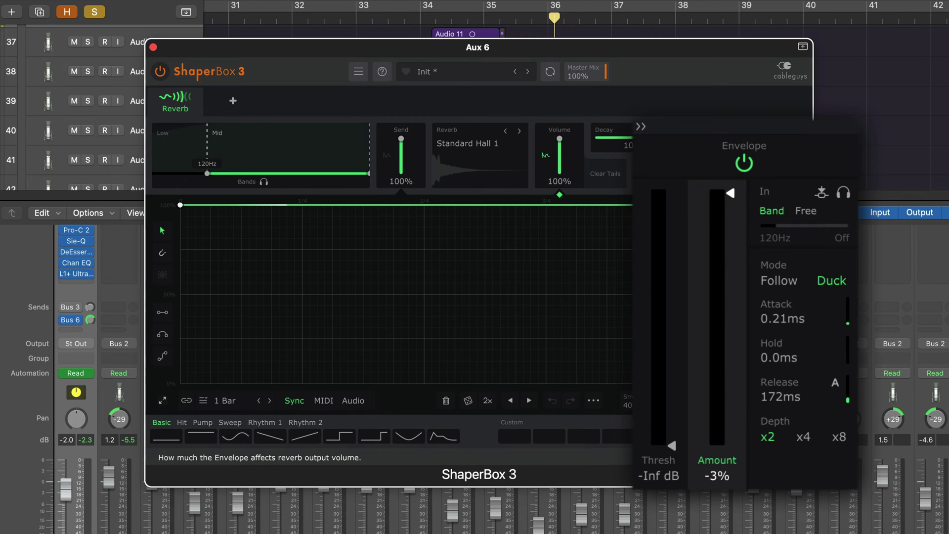
mouse_move(730, 194)
left_mouse_down()
mouse_move(730, 372)
mouse_move(701, 373)
mouse_move(701, 324)
mouse_move(701, 332)
mouse_move(730, 307)
mouse_move(730, 292)
mouse_move(730, 435)
mouse_move(729, 345)
mouse_move(729, 371)
left_mouse_up()
key("space")
left_click(790, 432)
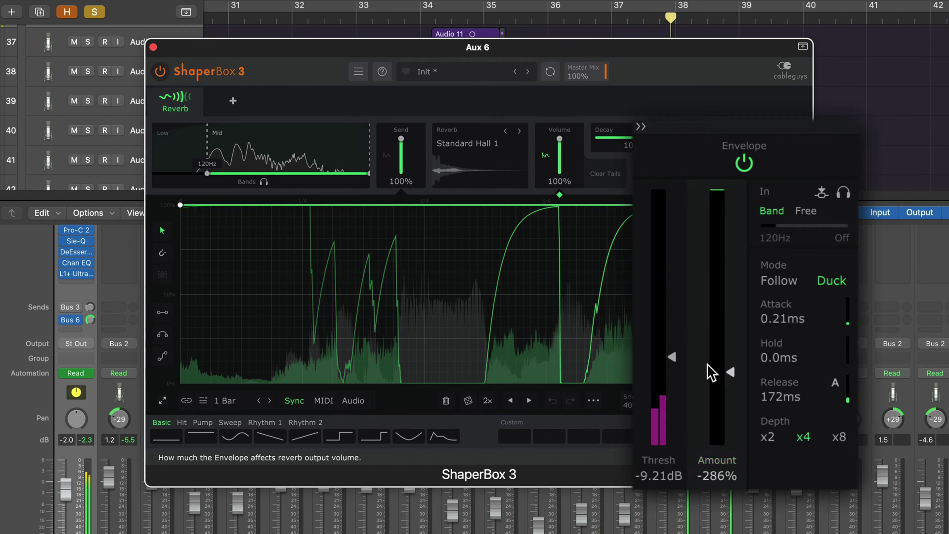
Step: Refine the ducking envelope to threshold -11.3 dB, amount -252%, attack 0.094 ms and release 273 ms
left_click_drag(670, 356, 671, 376)
left_click_drag(730, 372, 729, 354)
left_click_drag(793, 386, 786, 373)
left_click_drag(790, 311, 790, 322)
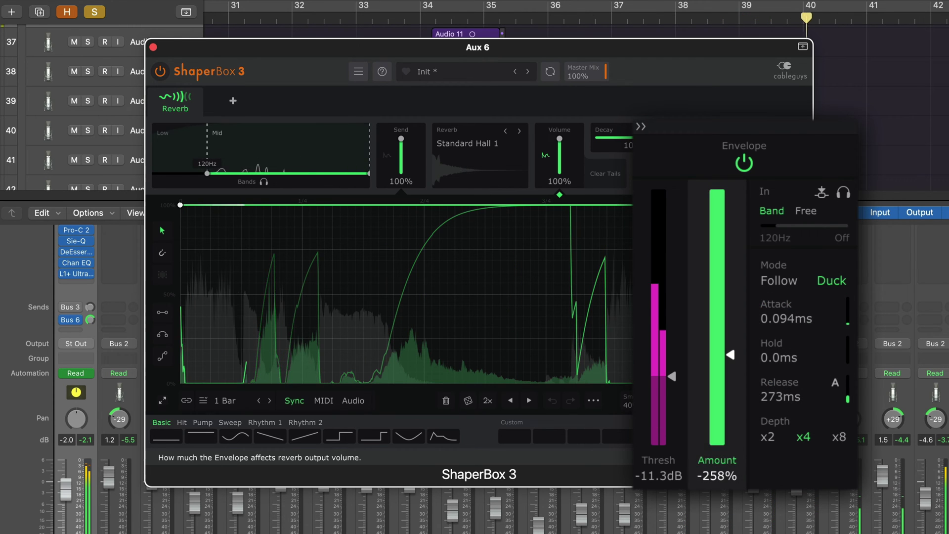
left_click_drag(730, 354, 729, 352)
left_click(640, 127)
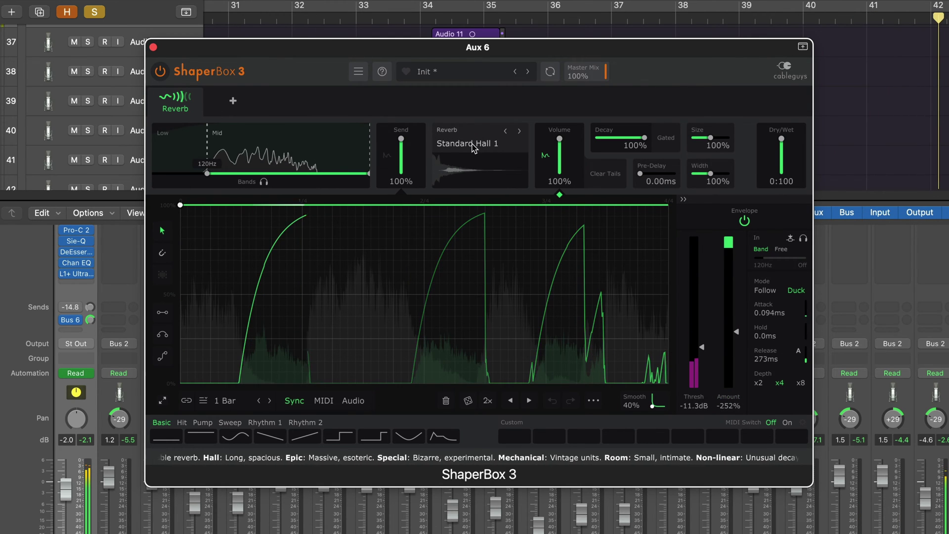
Step: Compare the reverb with its ducking envelope bypassed and active during playback, leaving the envelope on and playback stopped
left_click(744, 221)
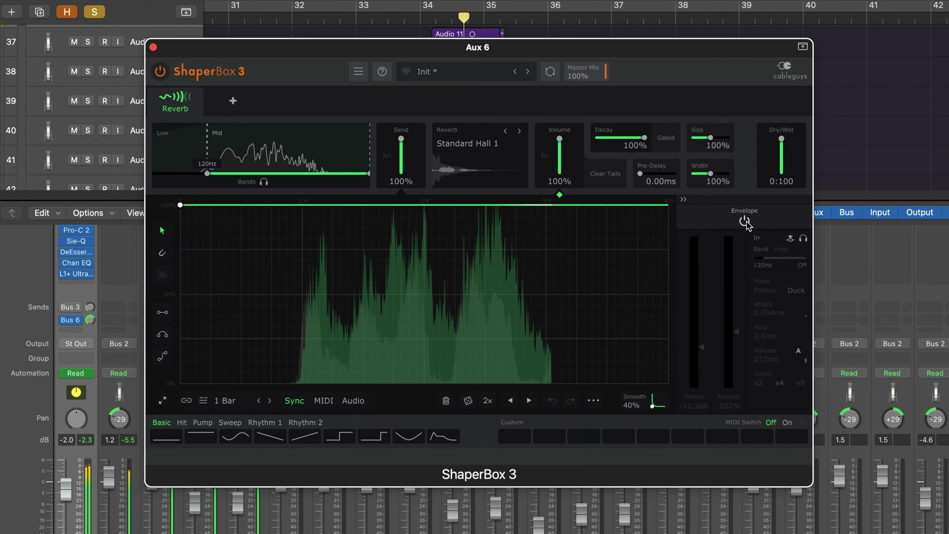
left_click(745, 221)
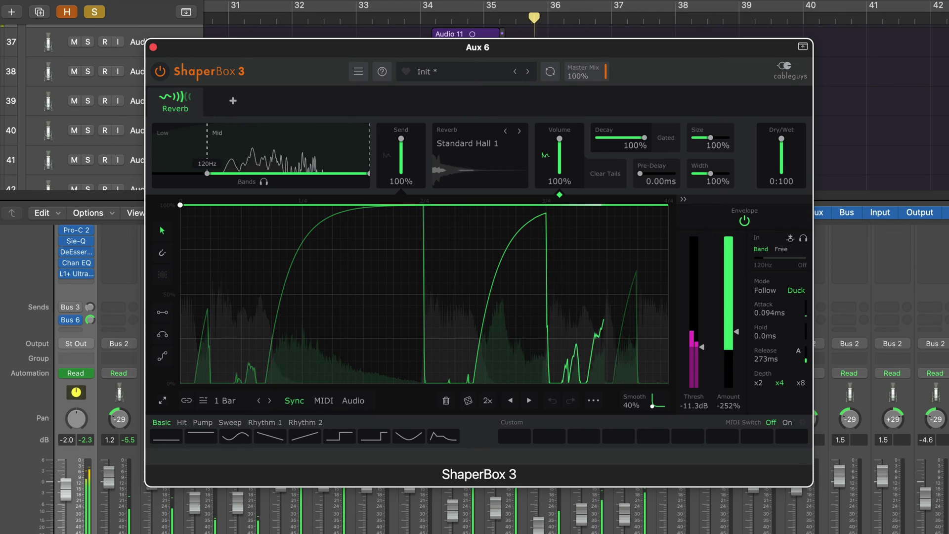
left_click(744, 221)
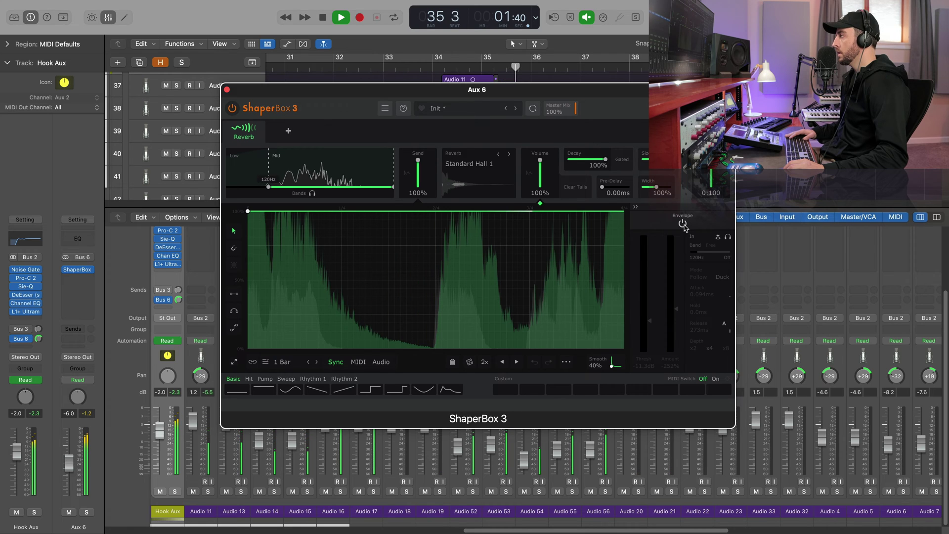
left_click(682, 224)
key("space")
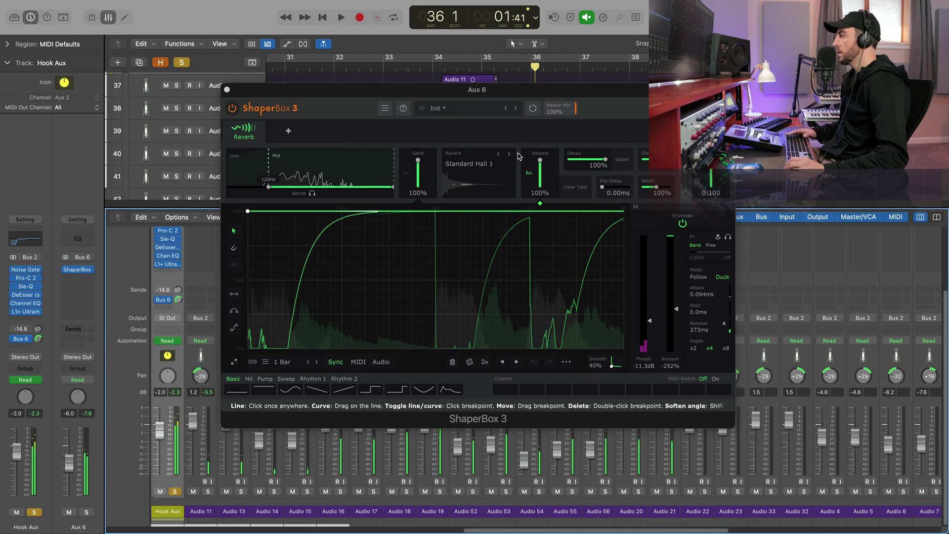
Step: Change the reverb type to Slackbap from the Special weird spaces and start playback
left_click(467, 164)
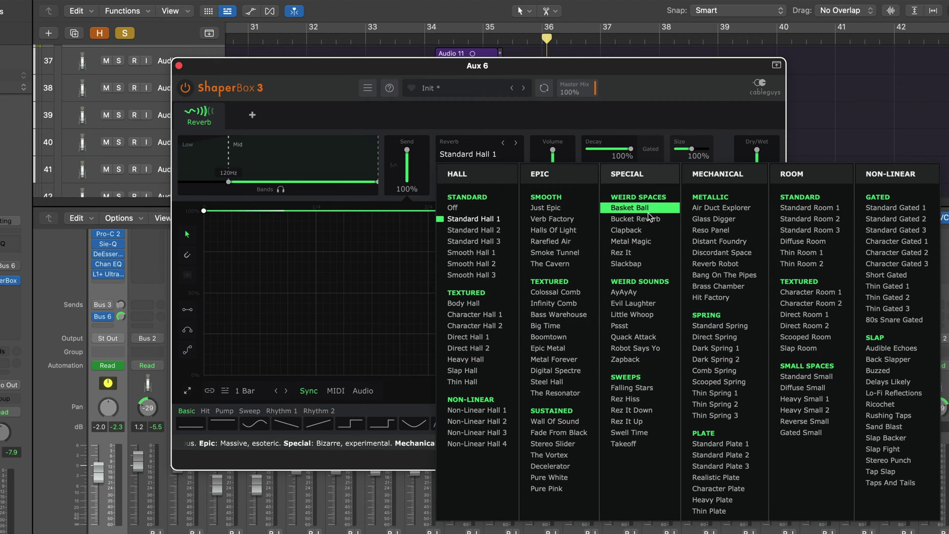
left_click(642, 264)
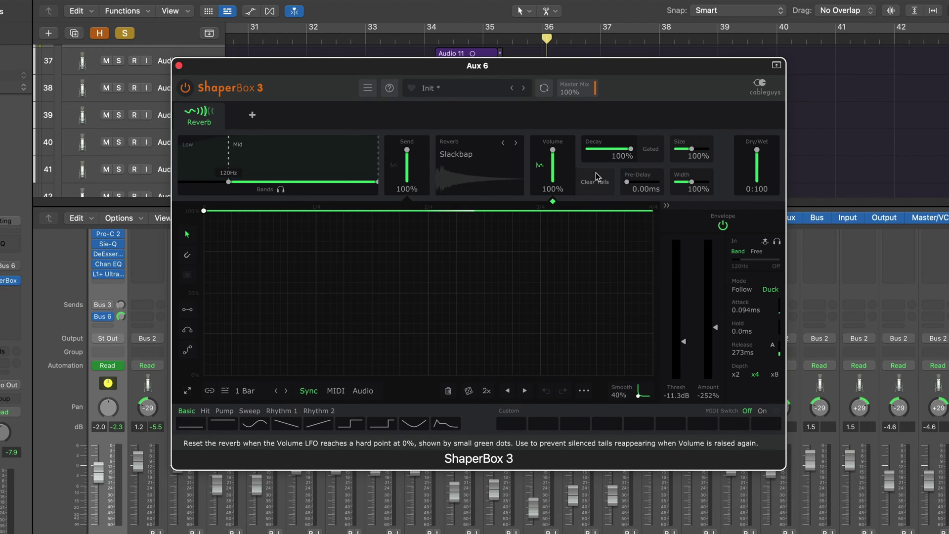
key("space")
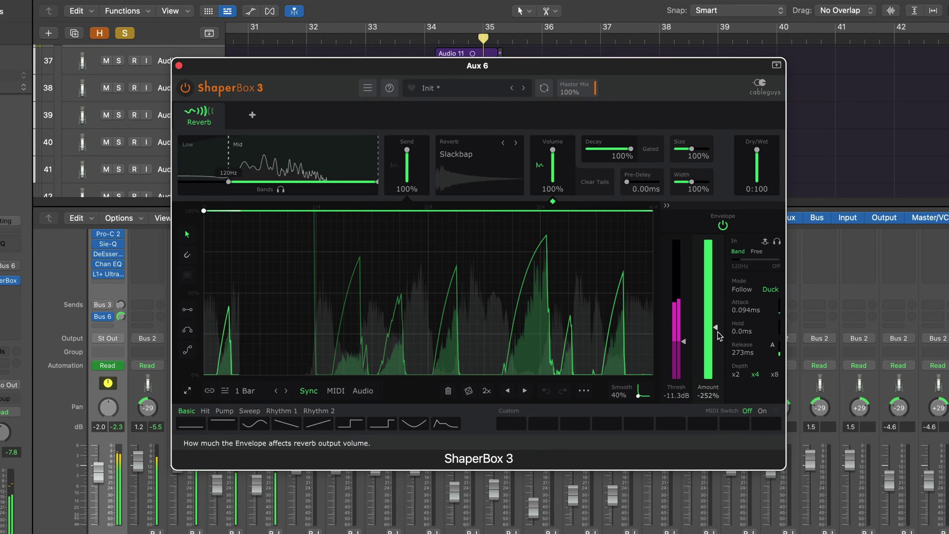
Step: Set the Slackbap reverb's decay to 38%, pre-delay to 33.1 ms, size to 72% and width to 124%
left_click_drag(630, 148, 650, 154)
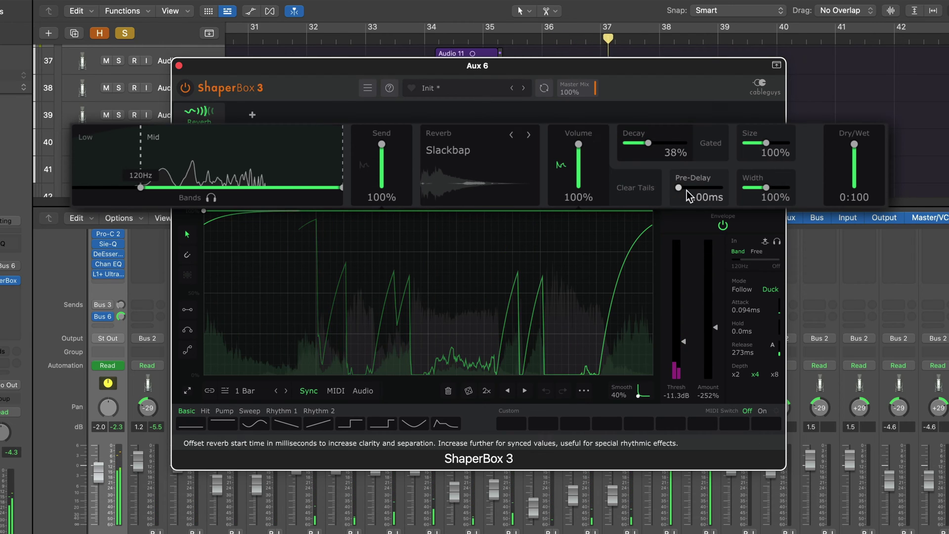
left_click_drag(687, 190, 695, 191)
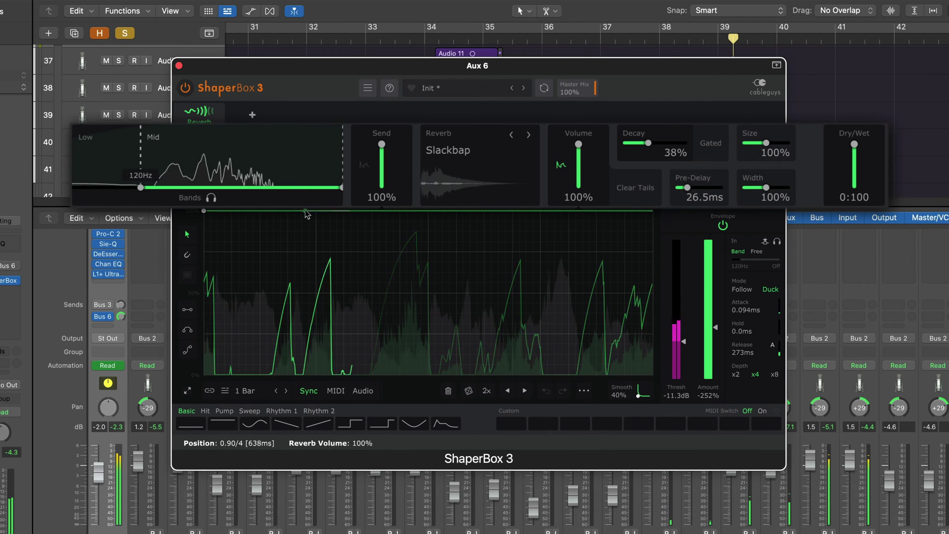
left_click_drag(686, 188, 688, 188)
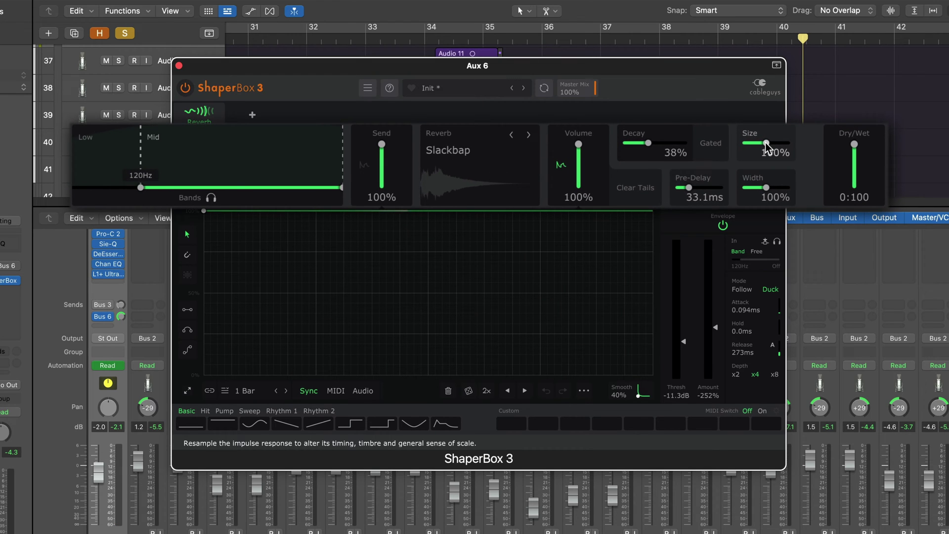
left_click_drag(766, 144, 756, 143)
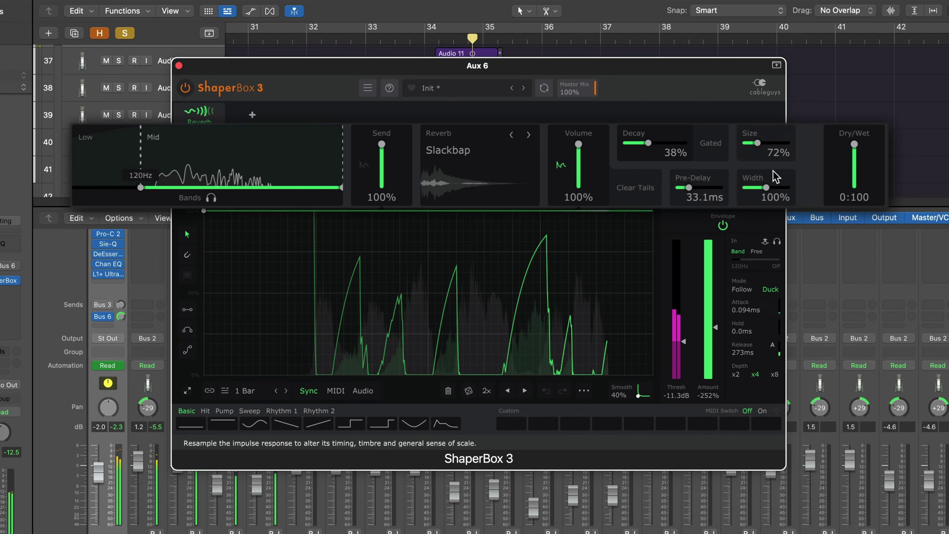
mouse_move(766, 187)
left_mouse_down()
mouse_move(778, 188)
mouse_move(752, 188)
mouse_move(772, 187)
left_mouse_up()
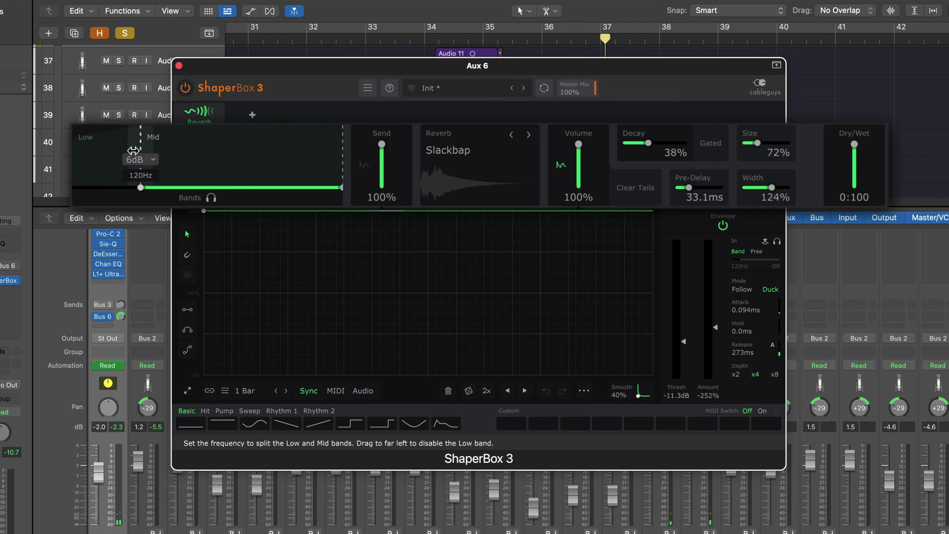
Step: Restrict the reverb's Mid band to 383 Hz–1.94 kHz while auditioning the result
left_click_drag(140, 149, 180, 150)
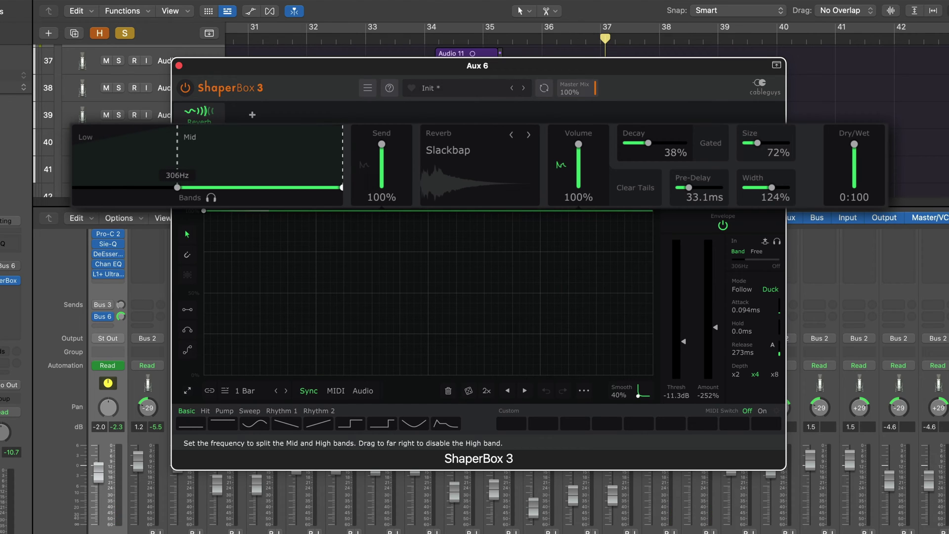
left_click_drag(341, 187, 259, 187)
key("space")
left_click_drag(183, 147, 193, 148)
left_click_drag(259, 148, 249, 148)
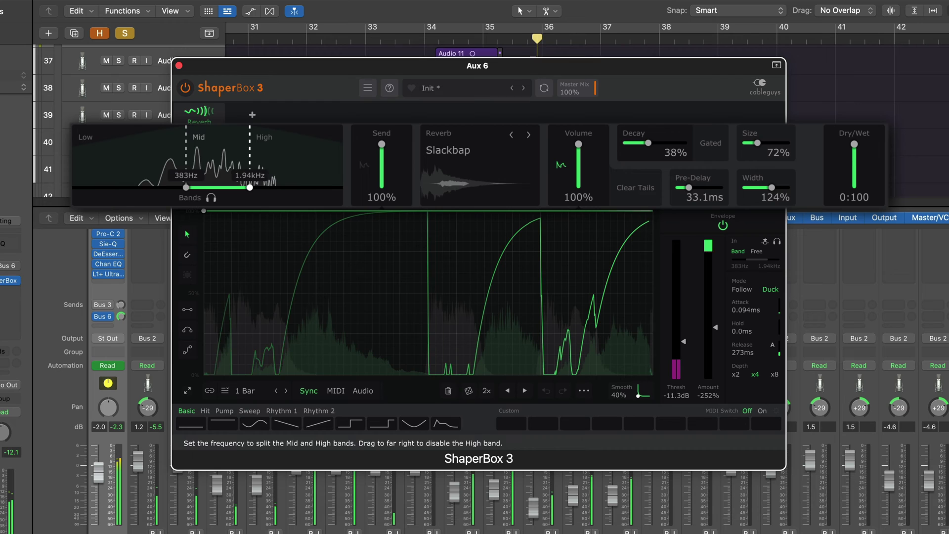
Step: Raise the reverb decay to 44% and size to 83%, and lower the Mid/High band split slightly
left_click_drag(672, 139, 676, 138)
left_click_drag(741, 141, 755, 142)
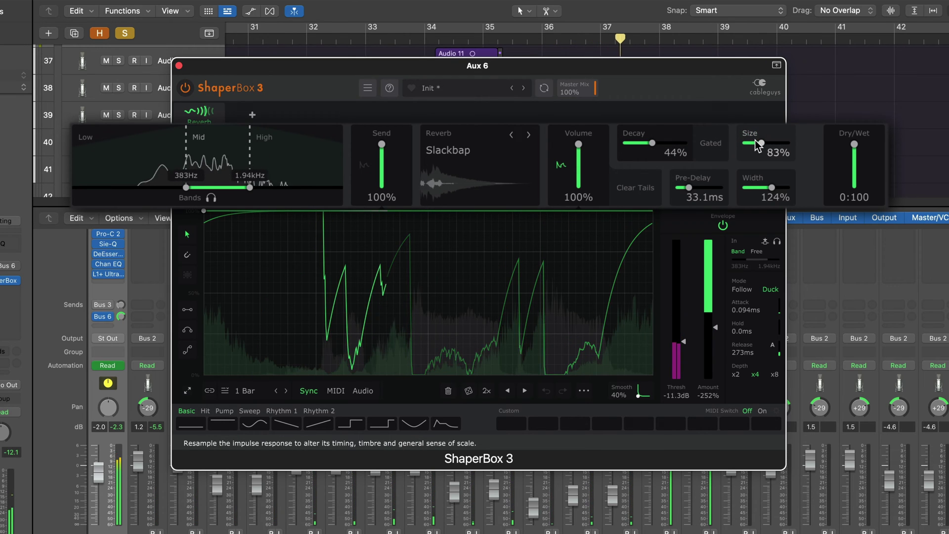
mouse_move(245, 164)
left_click_drag(246, 168, 240, 144)
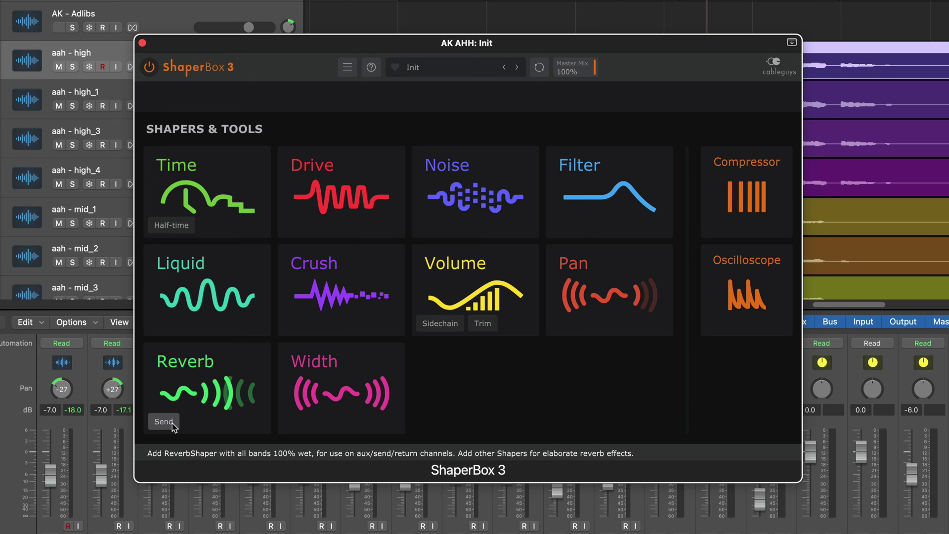
Step: Add the standard Reverb shaper to the empty ShaperBox on the AK AHH channel
left_click(236, 370)
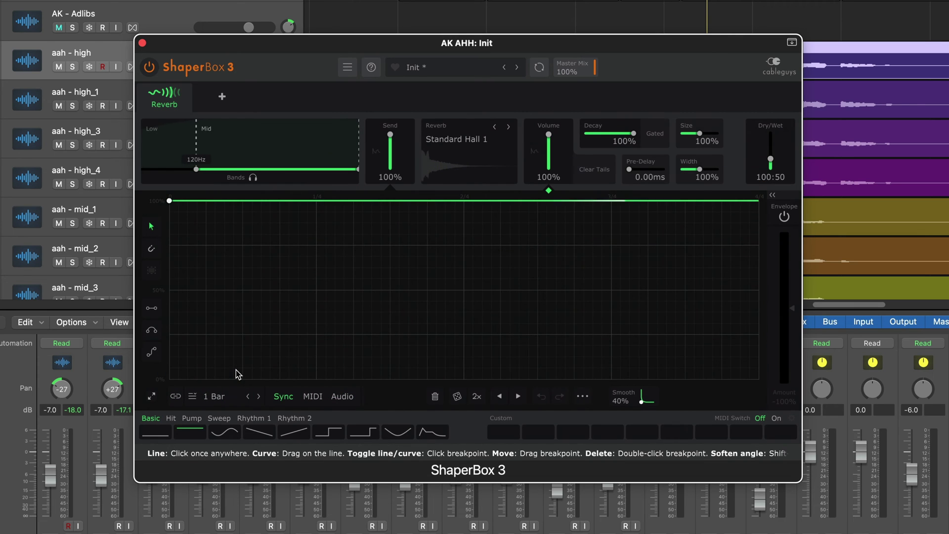
Step: Shape the AK AHH reverb volume with the stepped Rhythm 1 pattern at a 1/4 length and set Dry/Wet to 38:100
left_click_drag(770, 150, 770, 146)
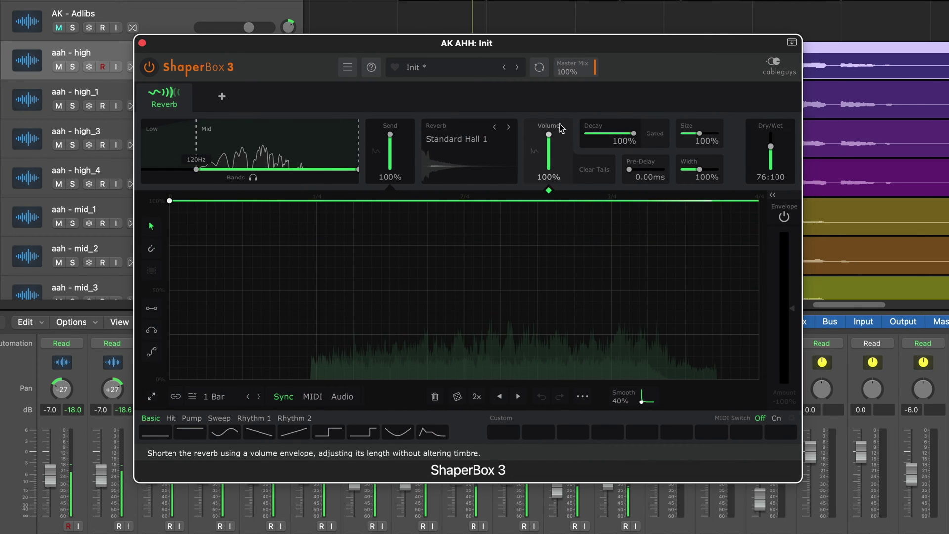
left_click(252, 418)
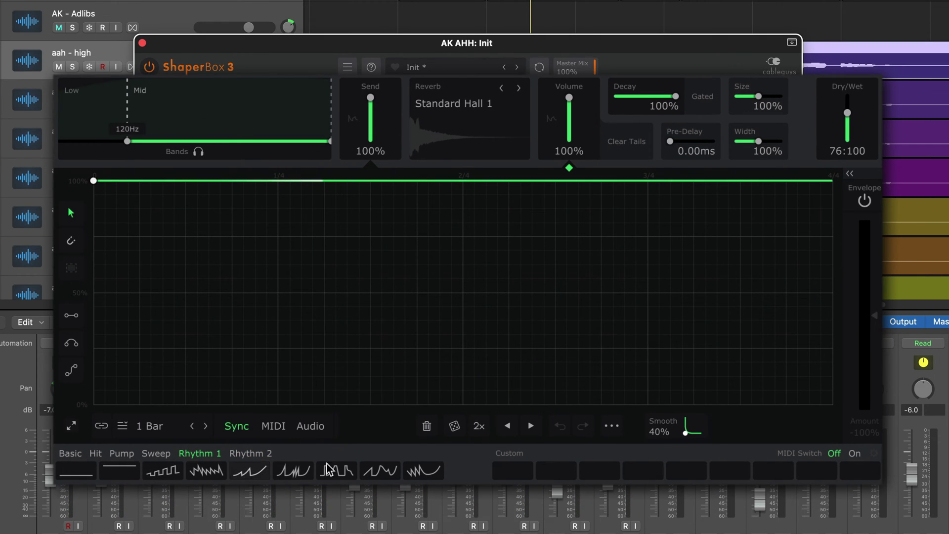
left_click(167, 473)
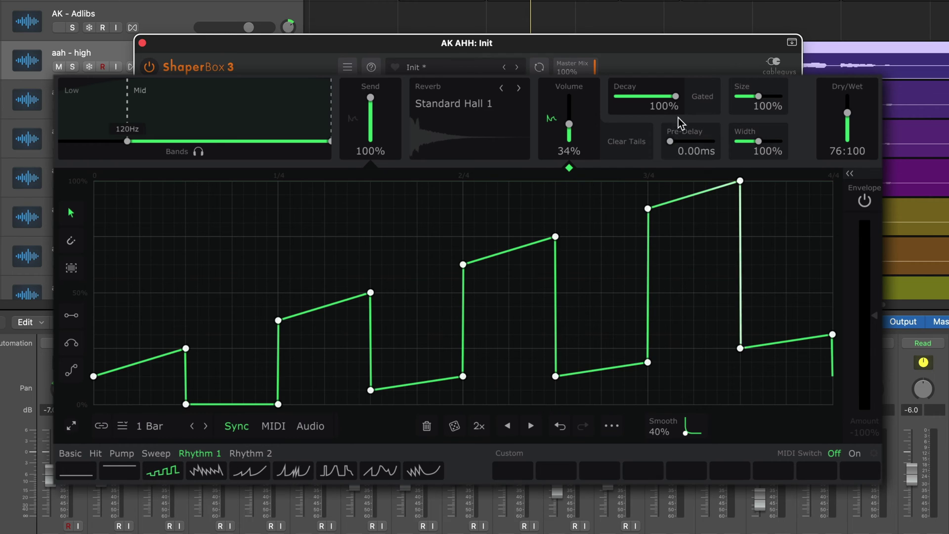
left_click_drag(847, 112, 847, 123)
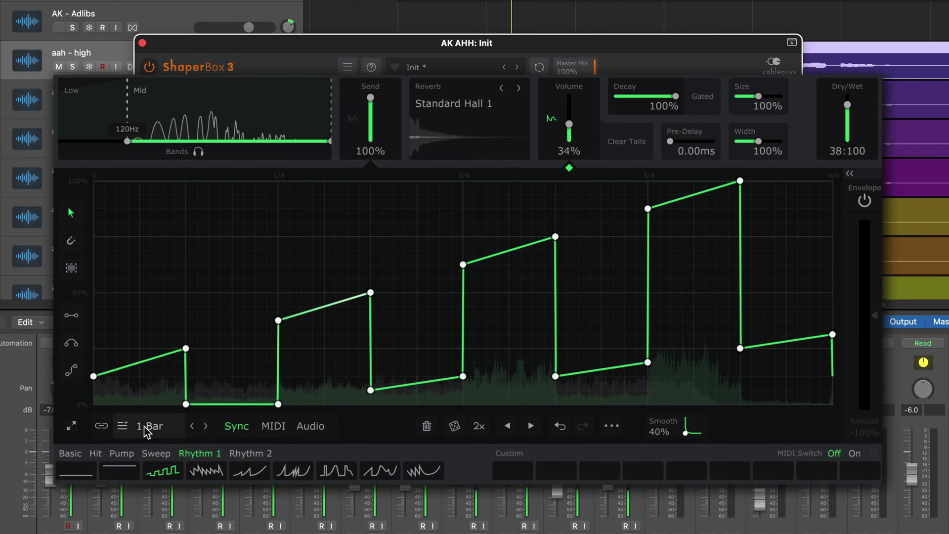
left_click(192, 425)
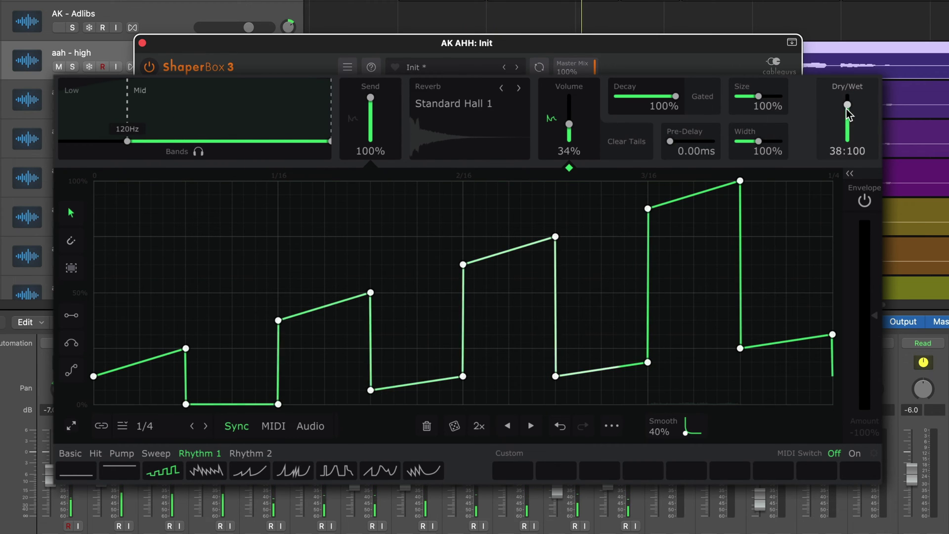
Step: Enable the reverb's volume envelope with an amount of -134%, and change the reverb type to Metal Magic
left_click(864, 200)
mouse_move(874, 315)
left_mouse_down()
mouse_move(874, 357)
mouse_move(874, 347)
left_mouse_up()
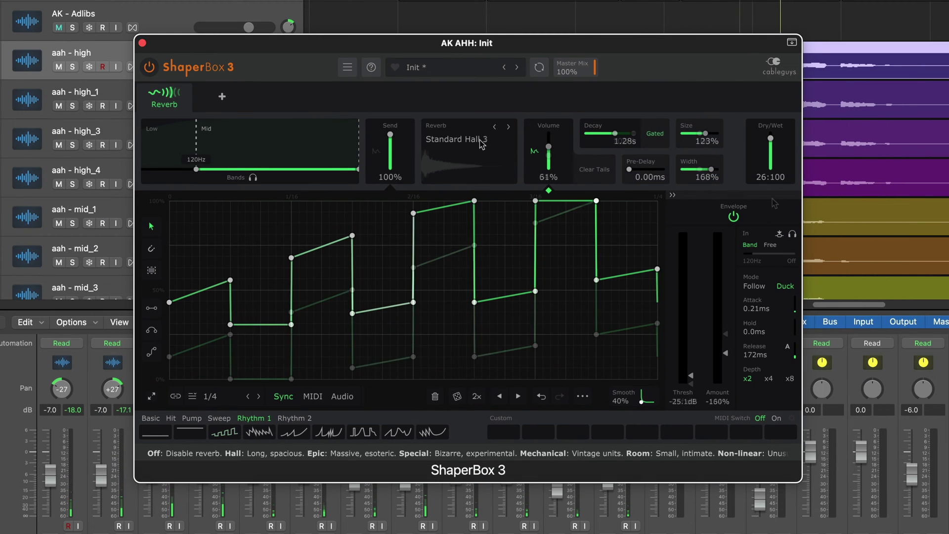
left_click(482, 104)
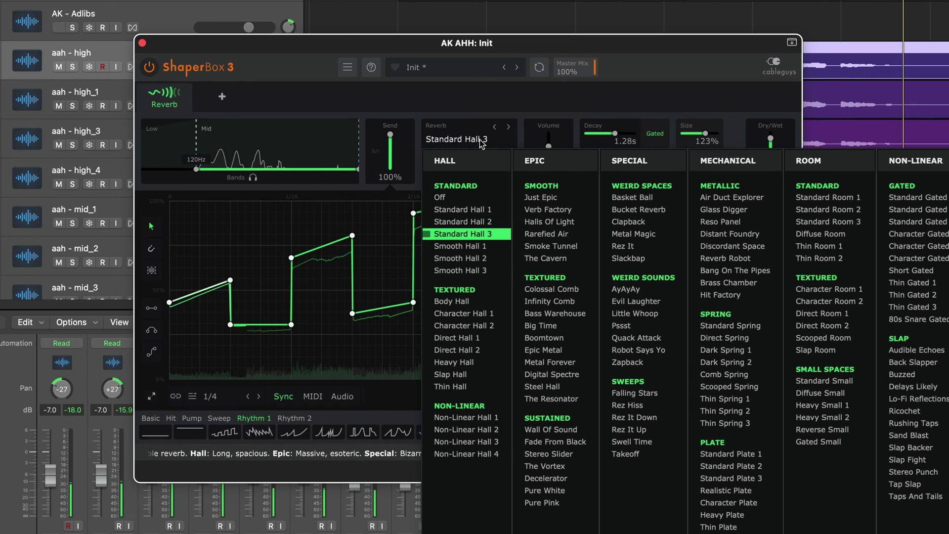
left_click(479, 140)
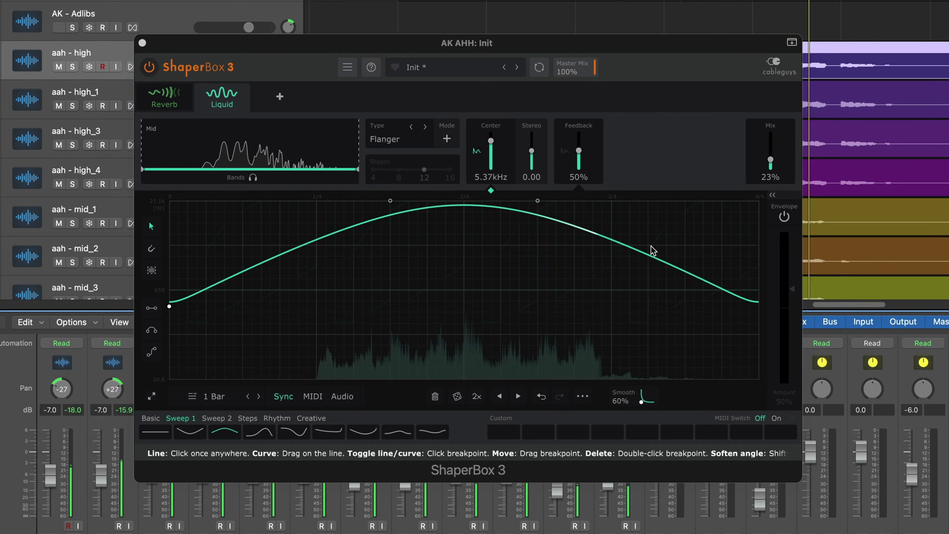
Step: Set the Liquid shaper's Flanger mix to 39% and review the Reverb and Liquid shapers during playback
left_click_drag(770, 159, 770, 153)
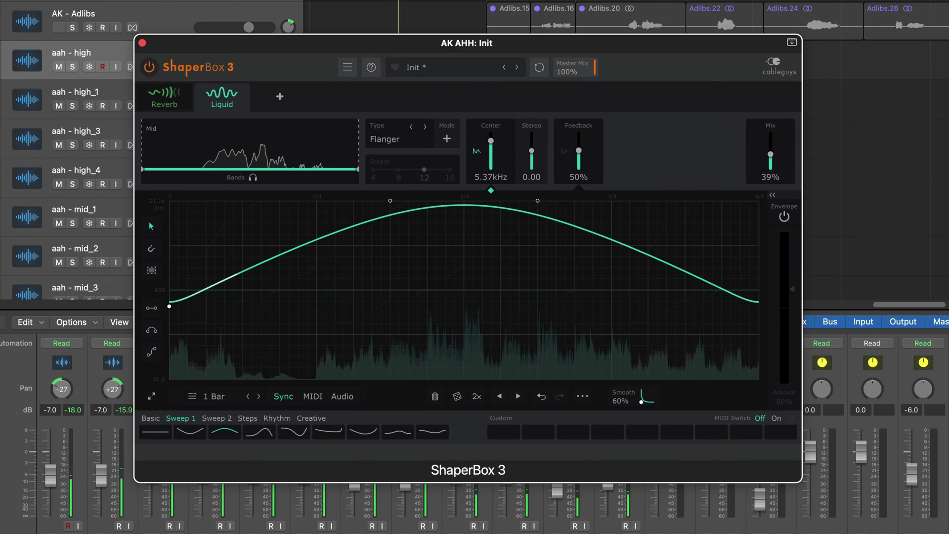
key("s")
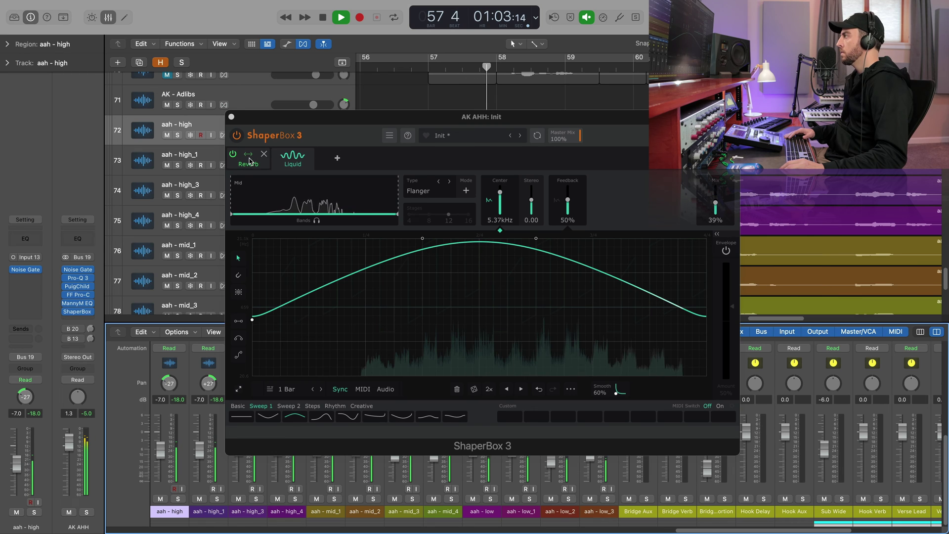
left_click(248, 159)
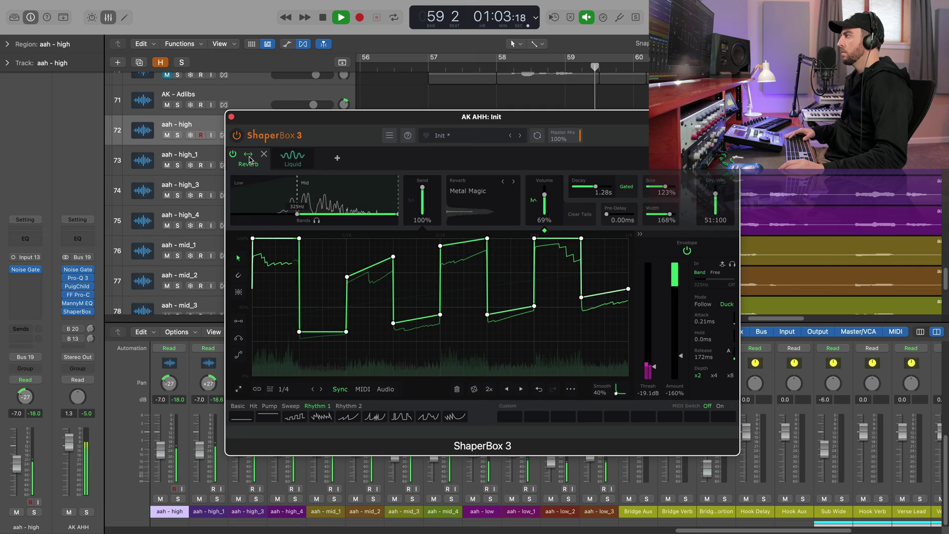
left_click(293, 160)
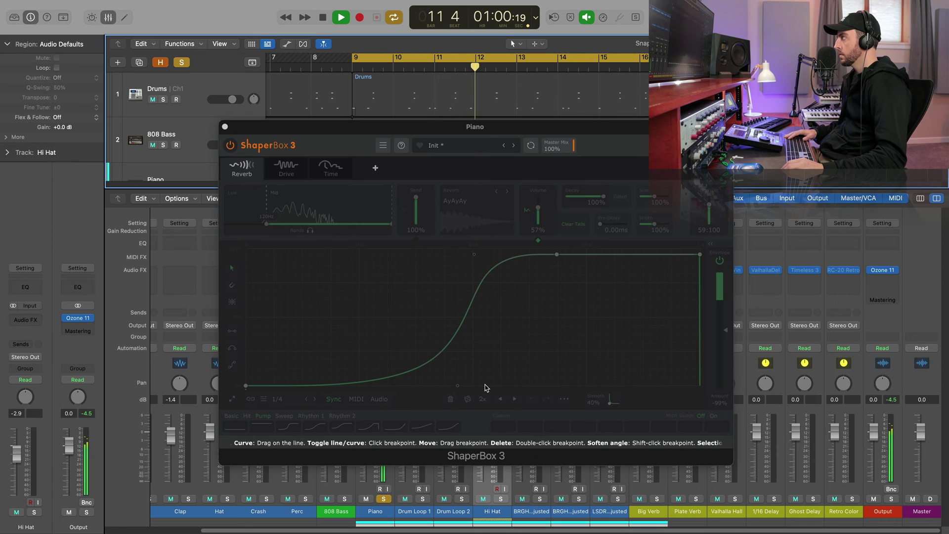
Step: Turn on the AyAyAy Reverb shaper on the Piano channel and set its Dry/Wet to 41:100 during playback
key("space")
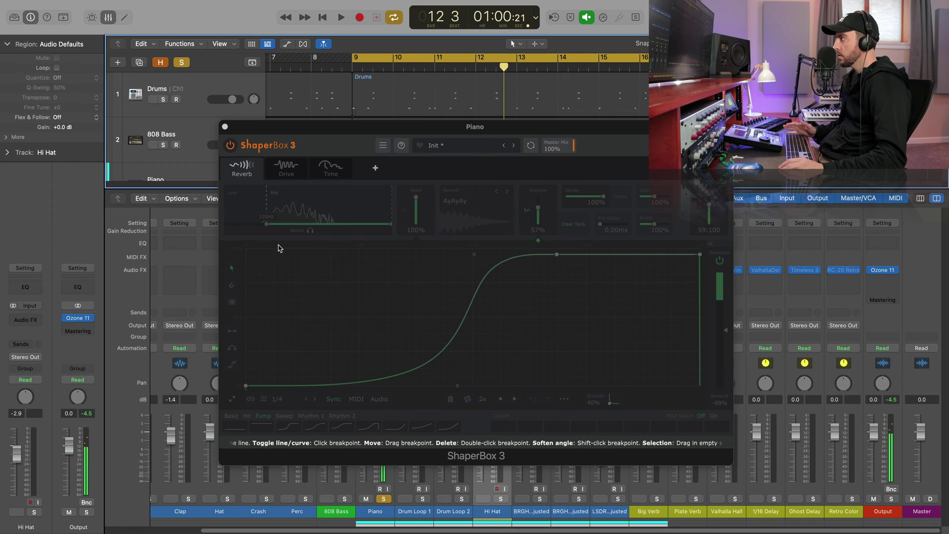
left_click(244, 170)
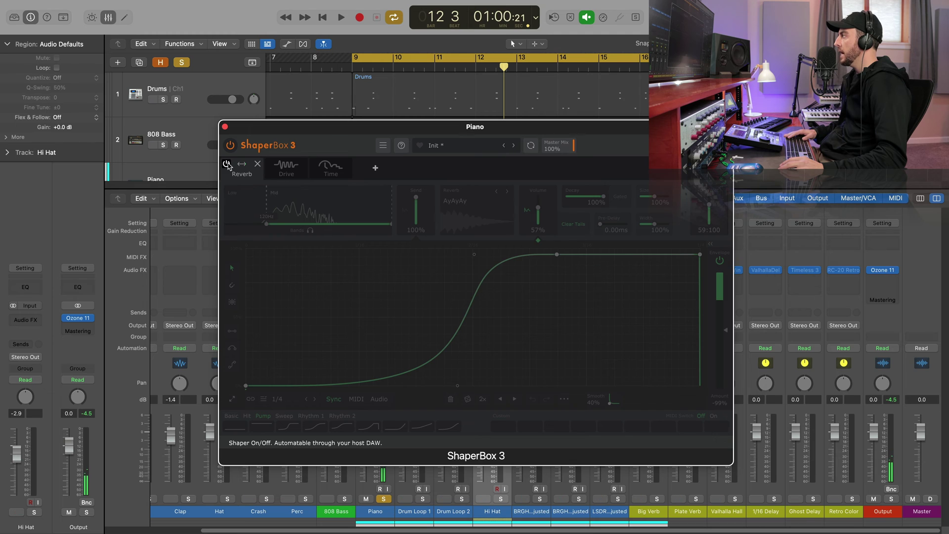
left_click(227, 164)
double_click(255, 385)
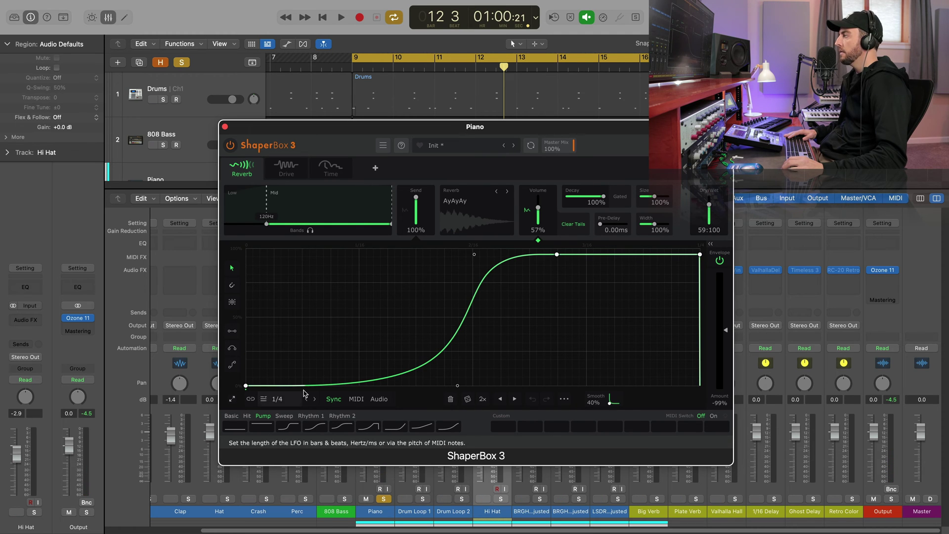
key("space")
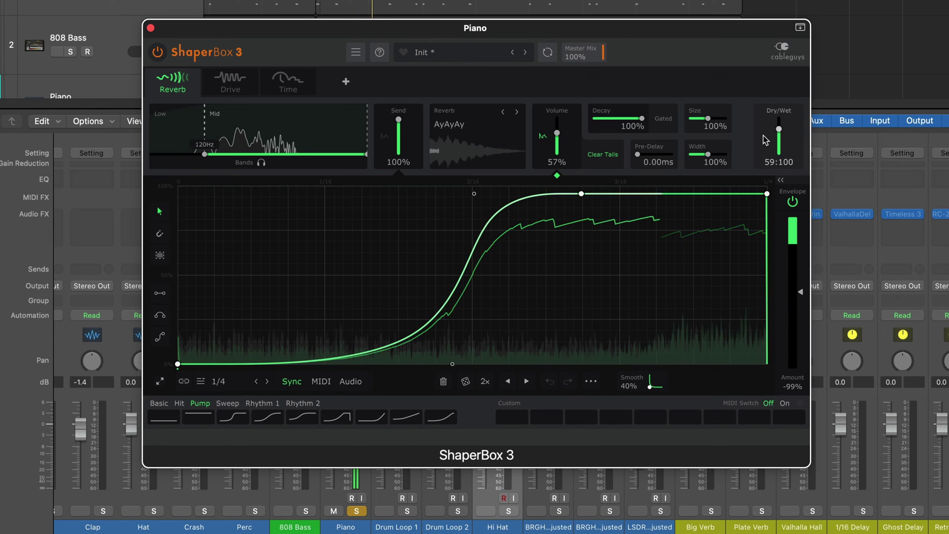
left_click_drag(778, 129, 773, 130)
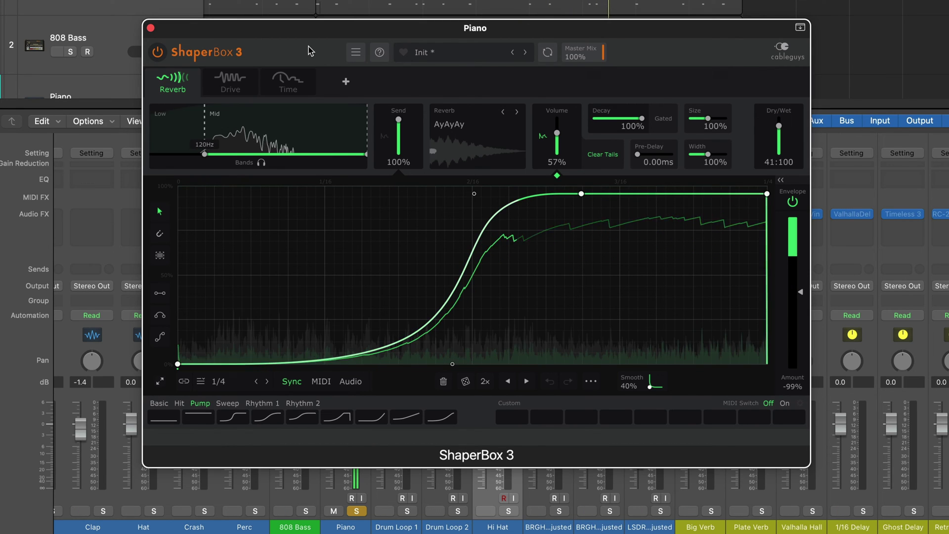
Step: Reshape the Drive curve by lowering its first peak to 0% and raising the following point to about 90% just before 2/4
left_click(211, 81)
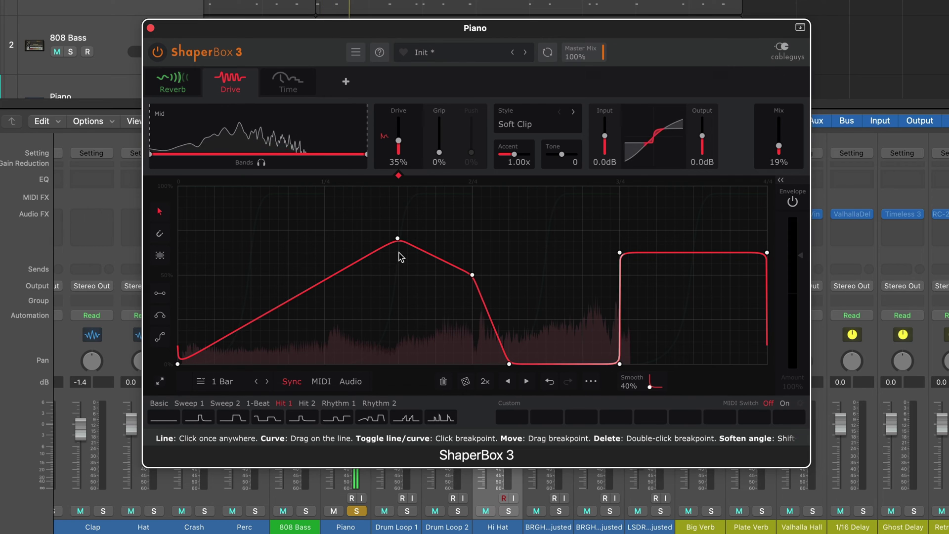
left_click_drag(398, 239, 397, 355)
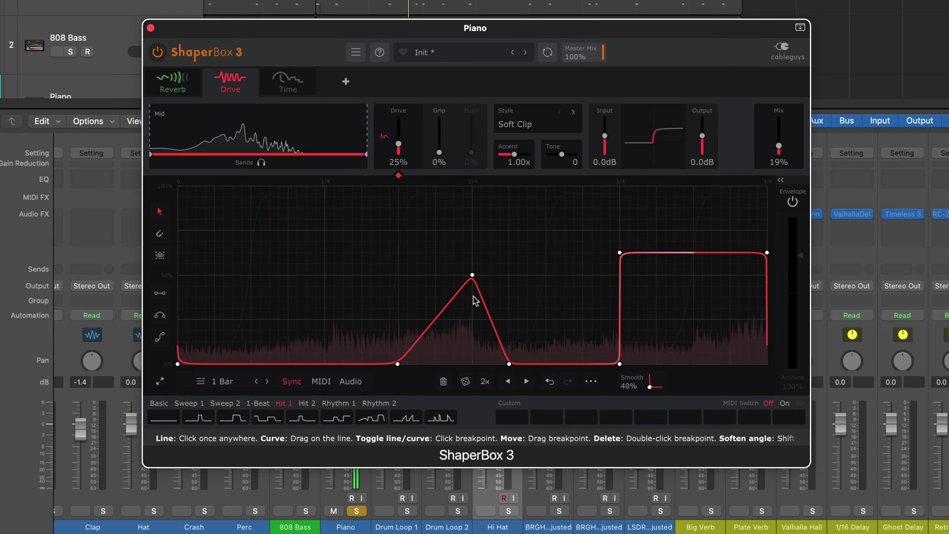
left_click_drag(472, 275, 451, 202)
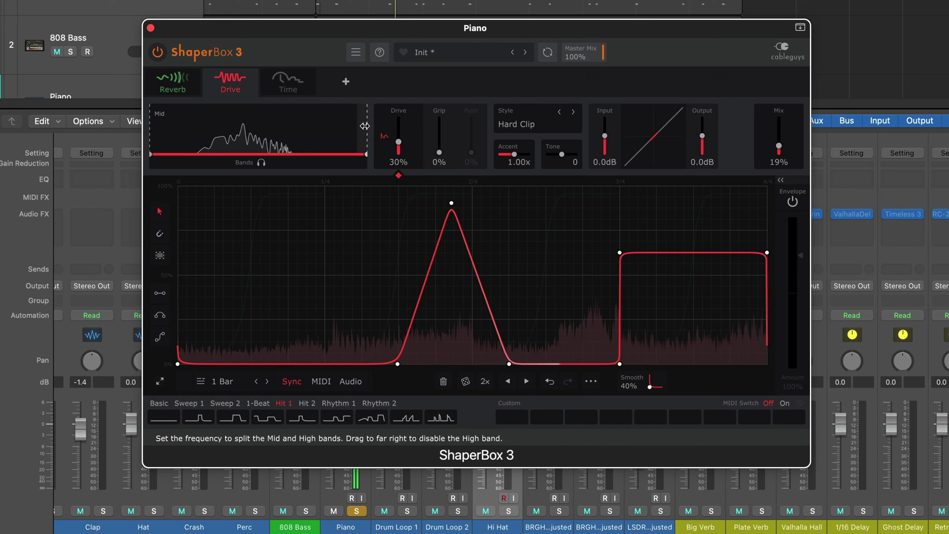
Step: Limit the Hard Clip drive to the Mid band with the Mid/High split at 776 Hz, and browse the other drive styles
left_click_drag(365, 127, 326, 127)
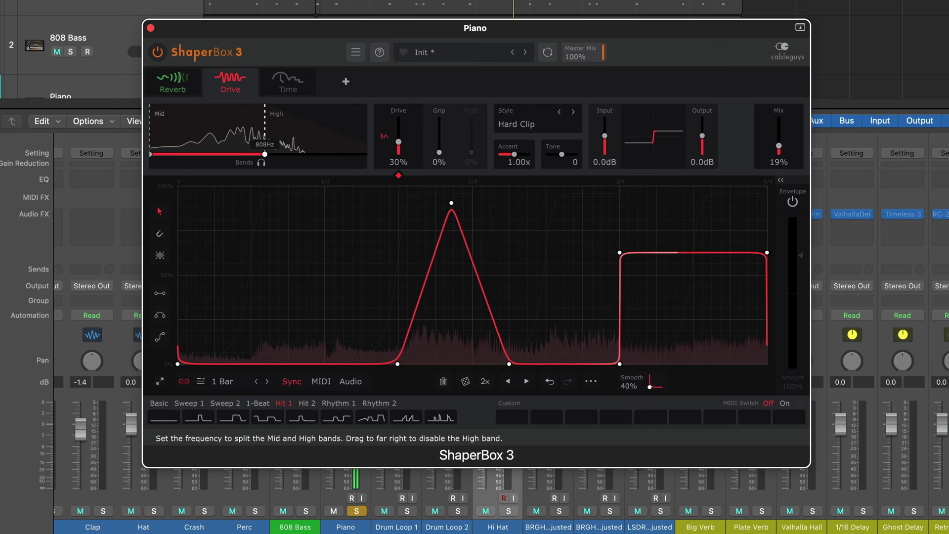
left_click_drag(253, 154, 263, 154)
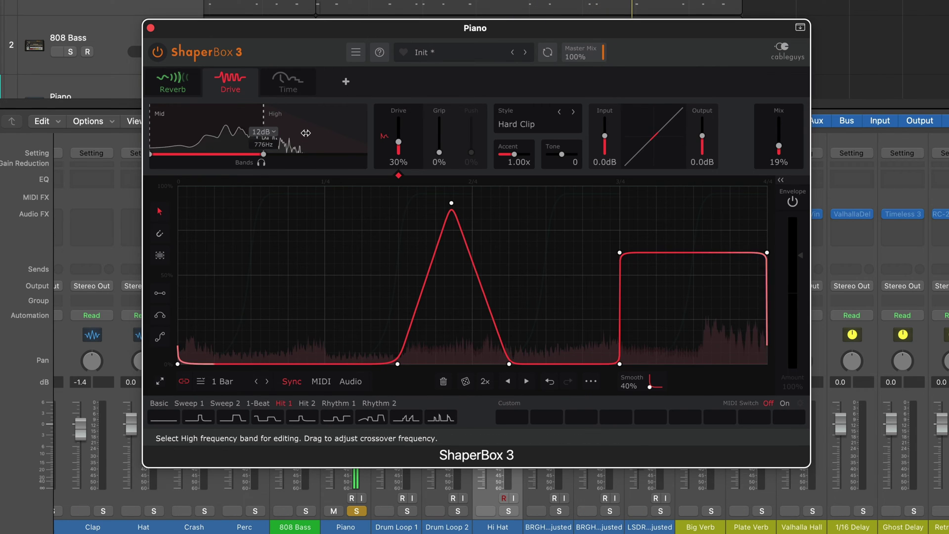
left_click(546, 126)
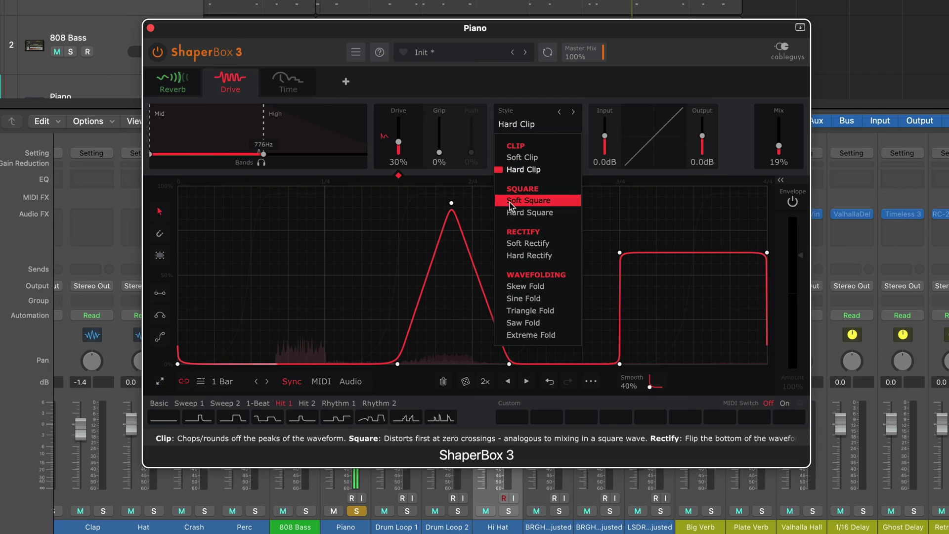
left_click(624, 78)
Step: Turn on the Time shaper and make the dip of its Tape curve around 3/4 shallower while auditioning the piano
left_click(297, 87)
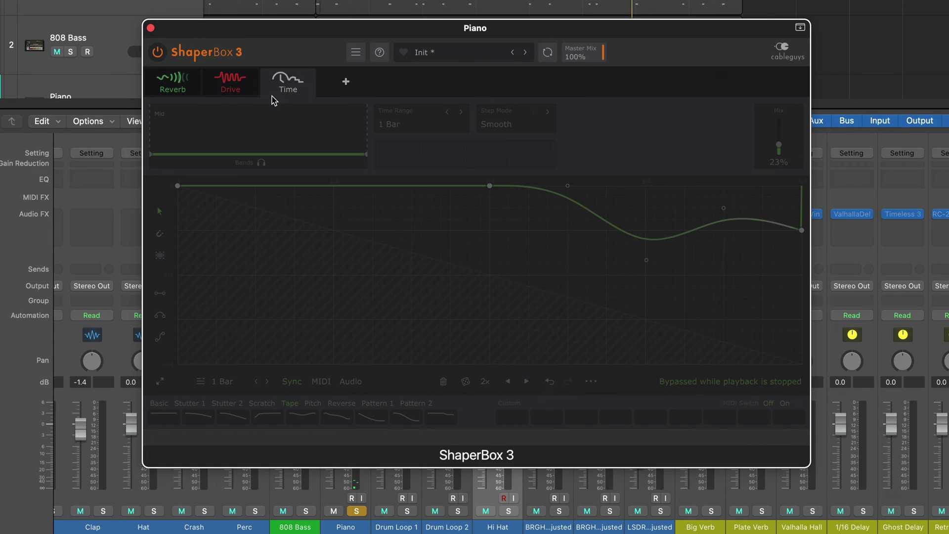
left_click(268, 77)
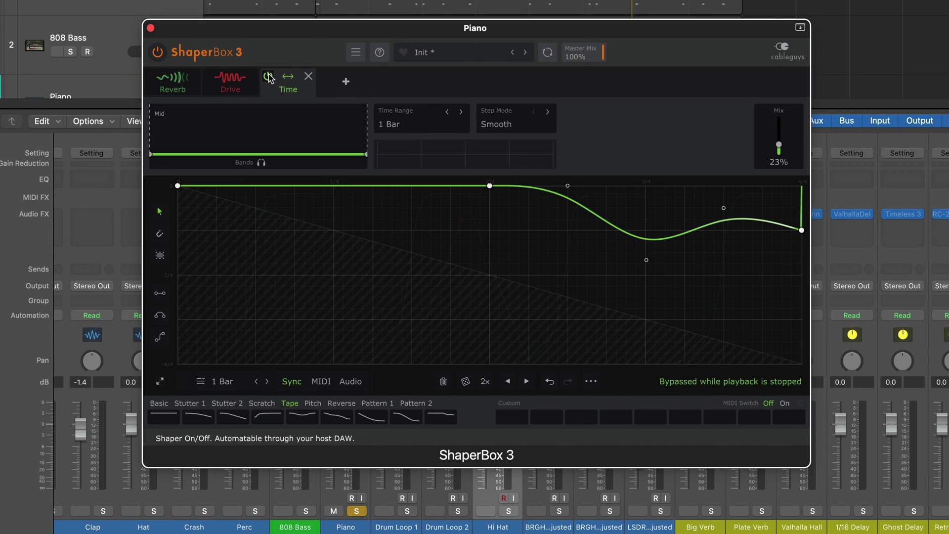
key("space")
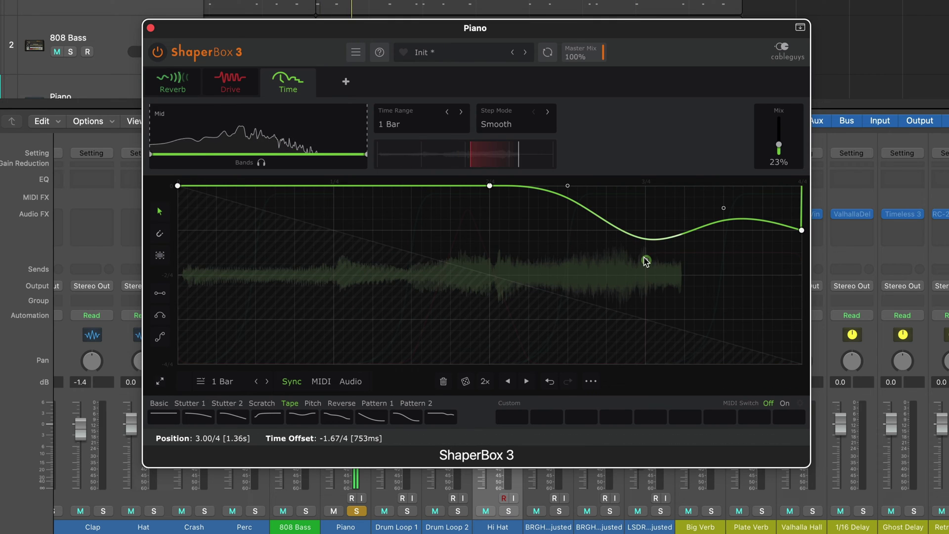
left_click_drag(646, 260, 646, 272)
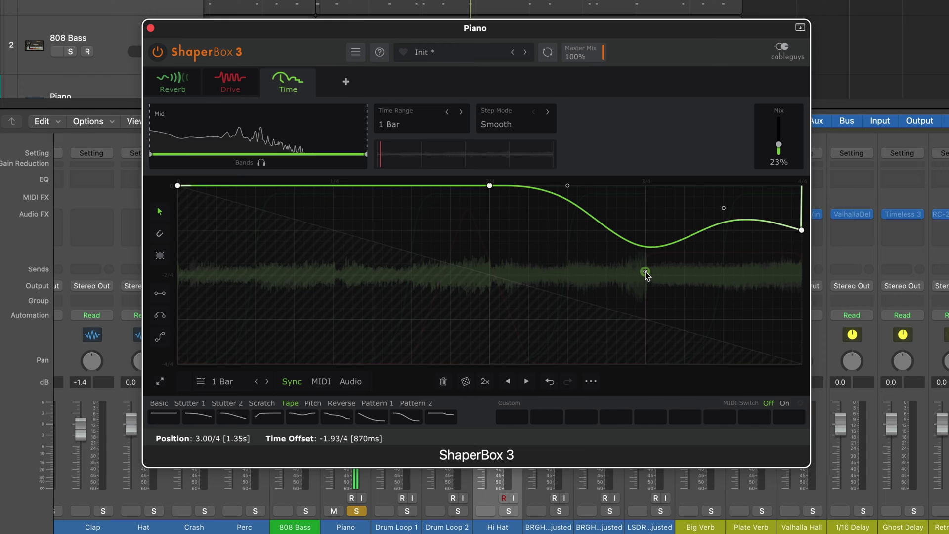
left_click_drag(644, 272, 646, 246)
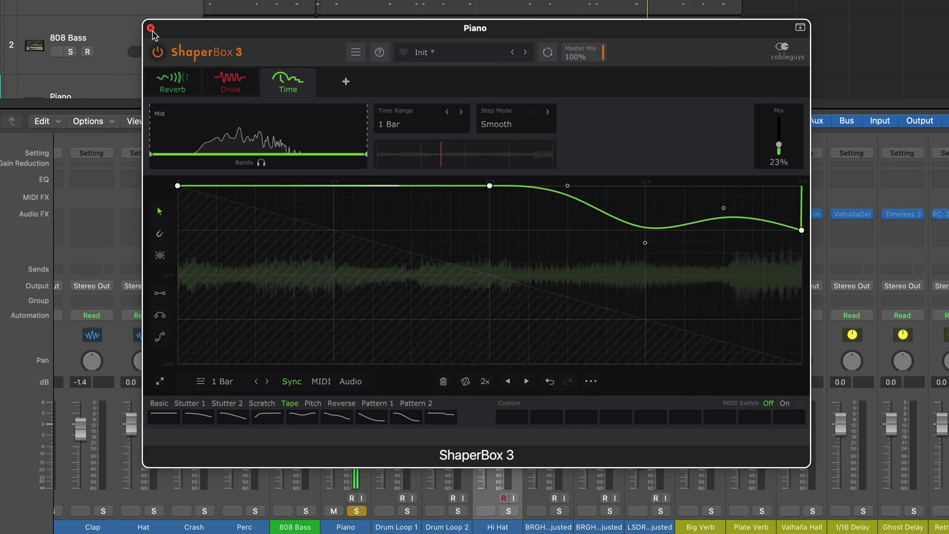
Step: Compare the piano with the entire ShaperBox bypassed and active, both soloed and in the full mix
left_click(157, 52)
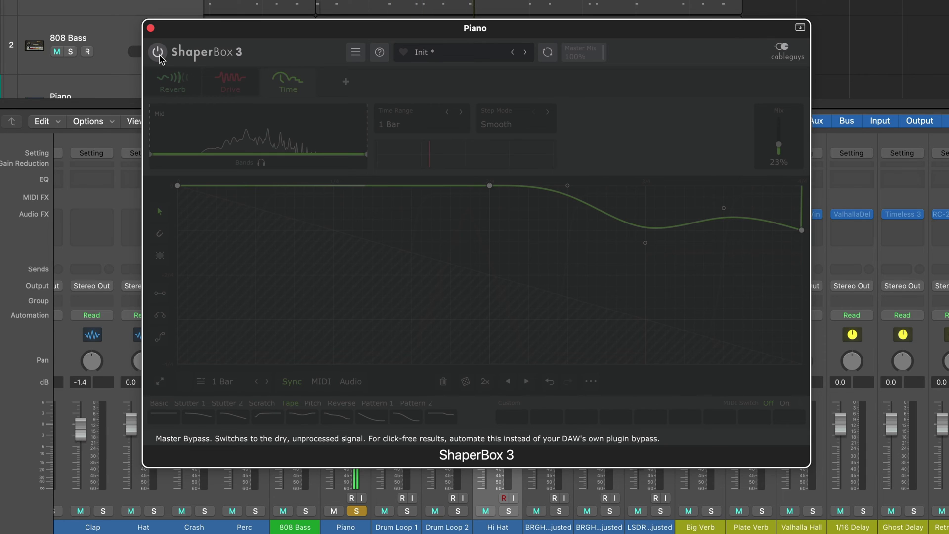
left_click(157, 52)
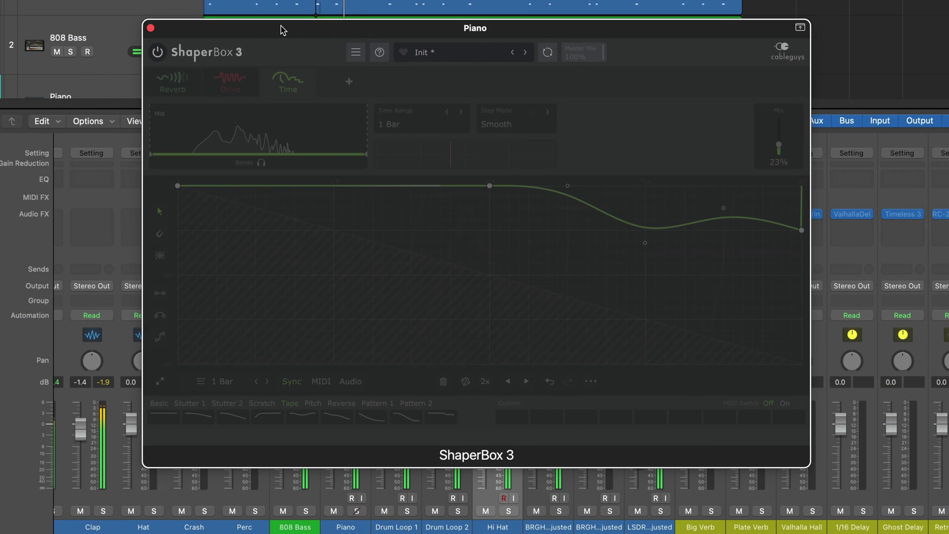
left_click(157, 51)
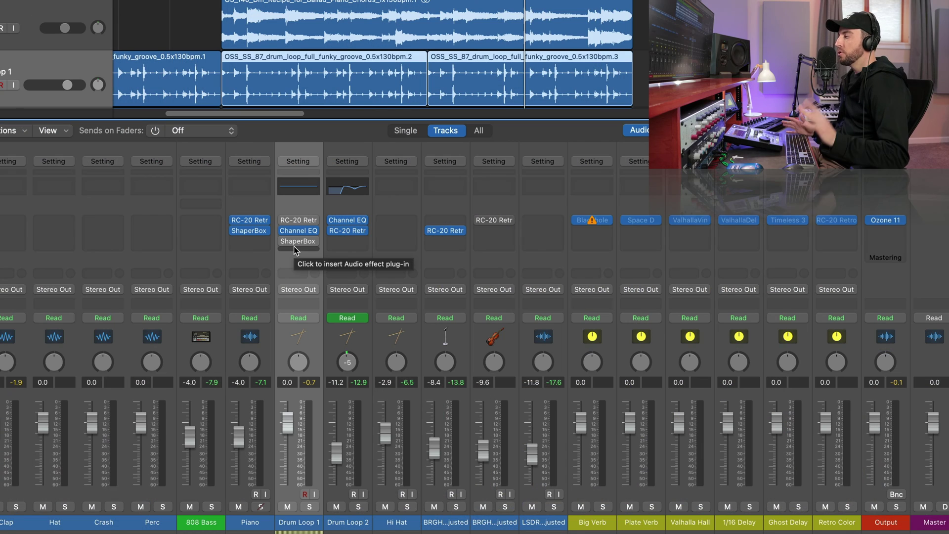
Step: Add the standard Reverb shaper to the empty ShaperBox on Drum Loop 1 and flatten its volume curve at 0%
left_click(297, 241)
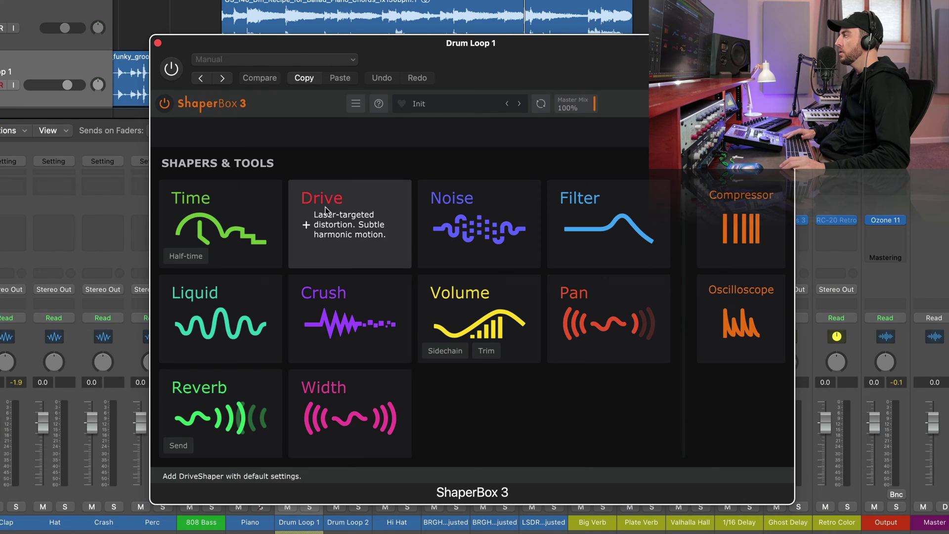
left_click(218, 414)
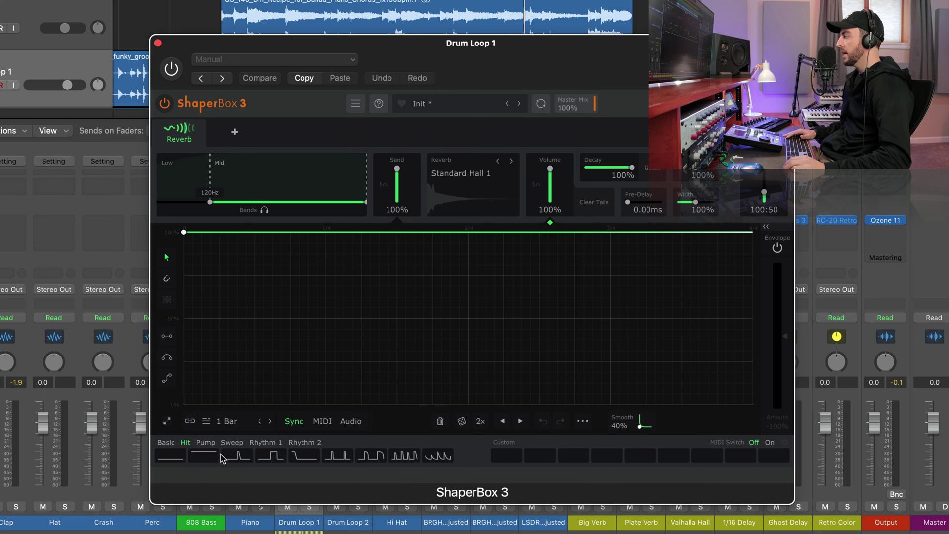
left_click(222, 457)
Step: Bend the Drum Loop 1 reverb volume curve into a swell by pulling a curve handle up to 100% just before 2/4
left_click_drag(352, 46, 302, 32)
left_click_drag(213, 20, 217, 14)
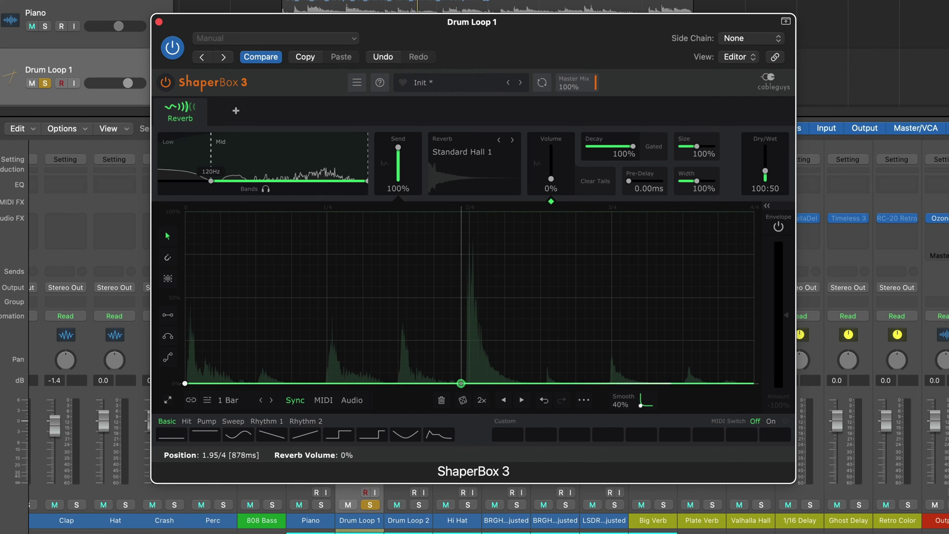
left_click_drag(461, 383, 465, 228)
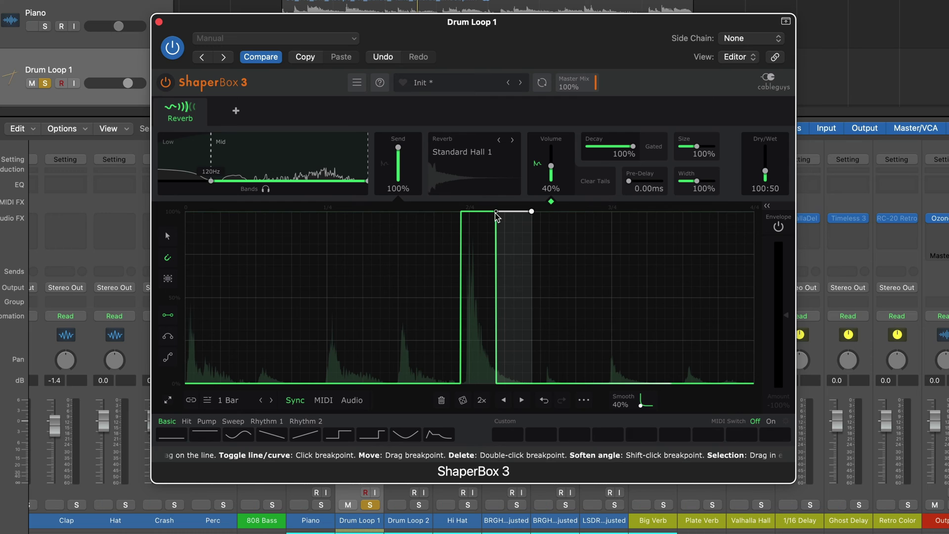
Step: Redraw the Drum Loop 1 reverb volume curve as a pulse that jumps from 0% to 100% at 2/4 and slopes back to 0%
mouse_move(496, 212)
left_mouse_down()
mouse_move(540, 222)
mouse_move(576, 383)
mouse_move(549, 383)
left_mouse_up()
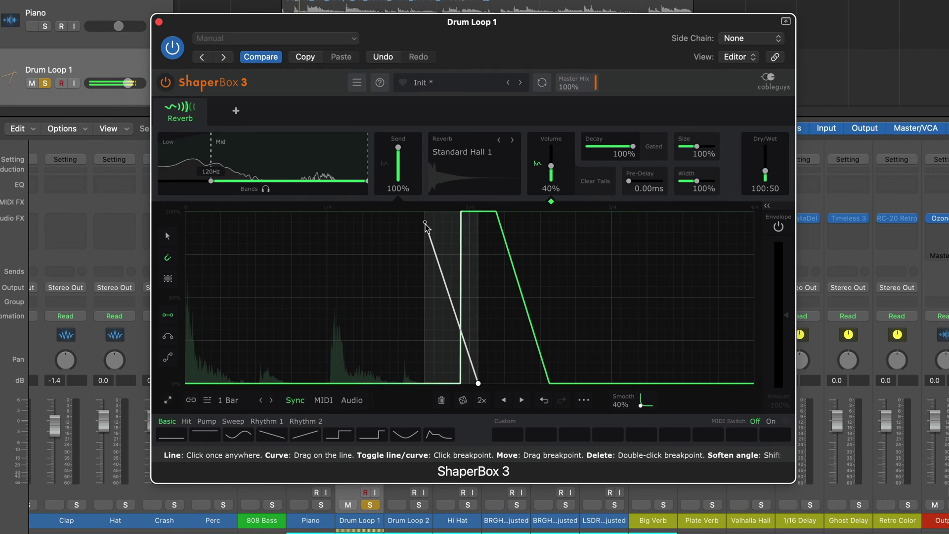
left_click(167, 236)
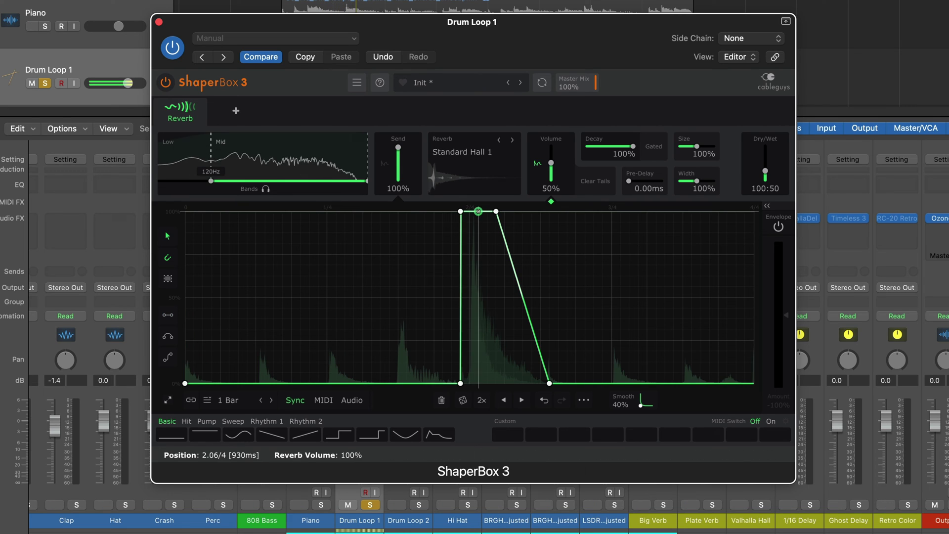
left_click_drag(496, 211, 469, 211)
left_click_drag(460, 383, 469, 383)
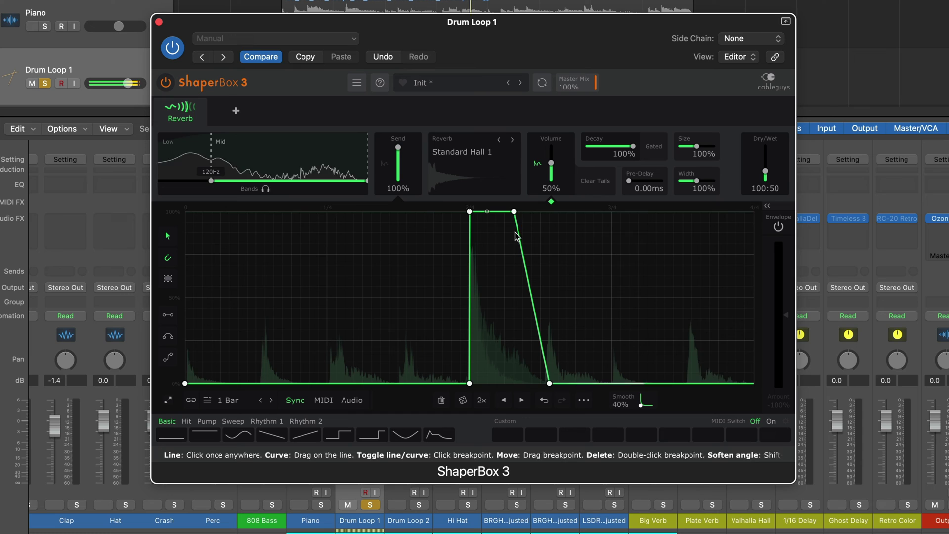
Step: Lengthen the pulse's 100% plateau to about 2.5/4 and stretch its slope to reach 0% at about 3.3/4
left_click_drag(514, 211, 523, 211)
left_click_drag(549, 383, 655, 383)
left_click_drag(522, 211, 540, 211)
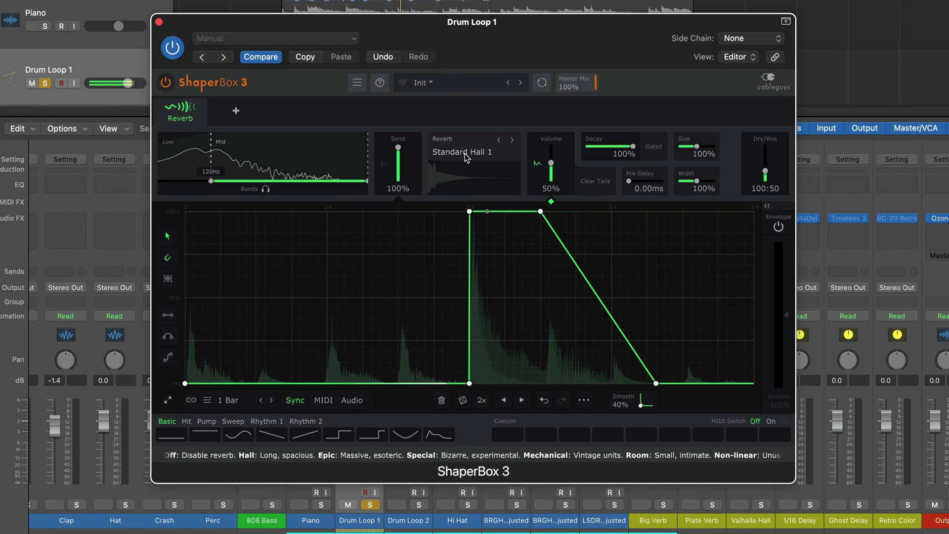
Step: Set the reverb volume envelope to duck with a threshold of -9.60 dB and an amount of about -143%
left_click(766, 205)
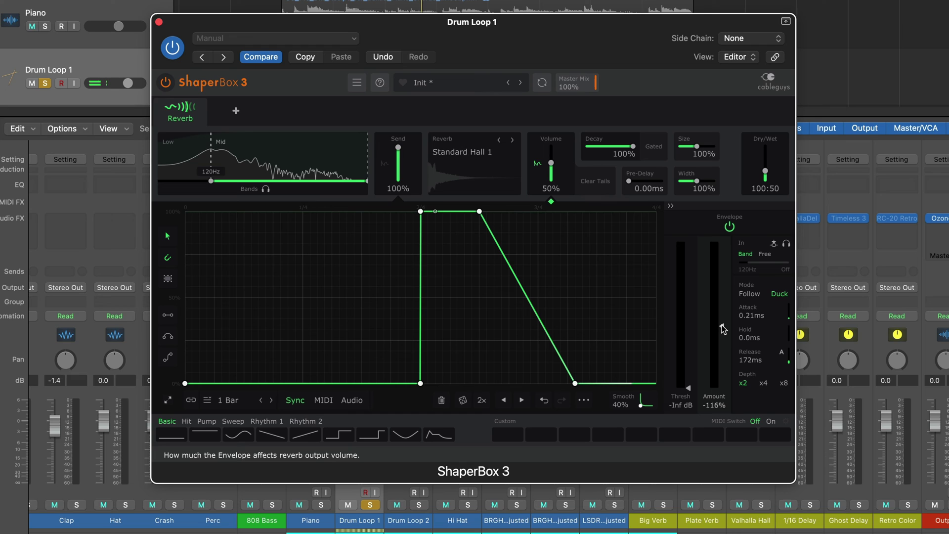
mouse_move(714, 329)
left_mouse_down()
mouse_move(714, 292)
mouse_move(714, 334)
left_mouse_up()
mouse_move(688, 387)
left_mouse_down()
mouse_move(688, 340)
mouse_move(721, 344)
left_mouse_up()
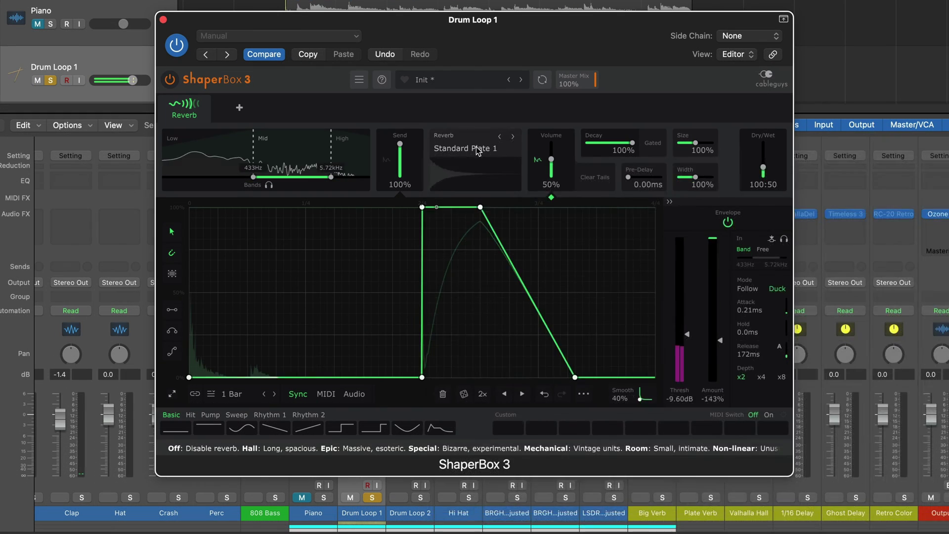
Step: Audition the Standard Plate 2 reverb on the drum loop and settle on Standard Plate 1
left_click(476, 153)
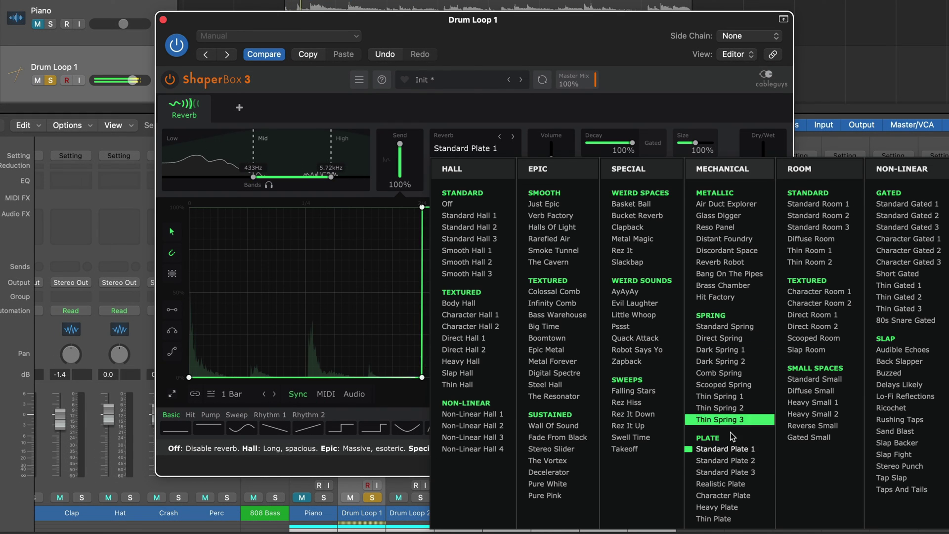
left_click(724, 460)
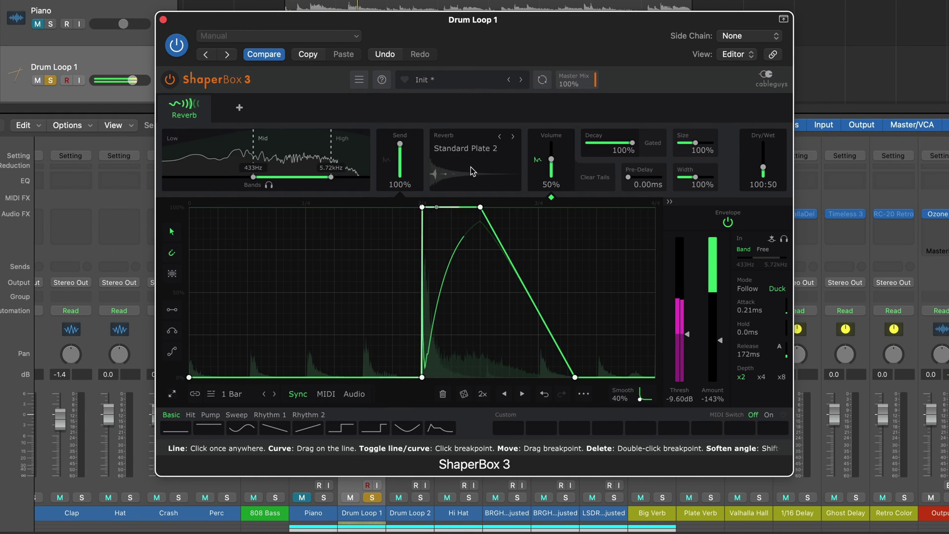
left_click(462, 148)
left_click(733, 448)
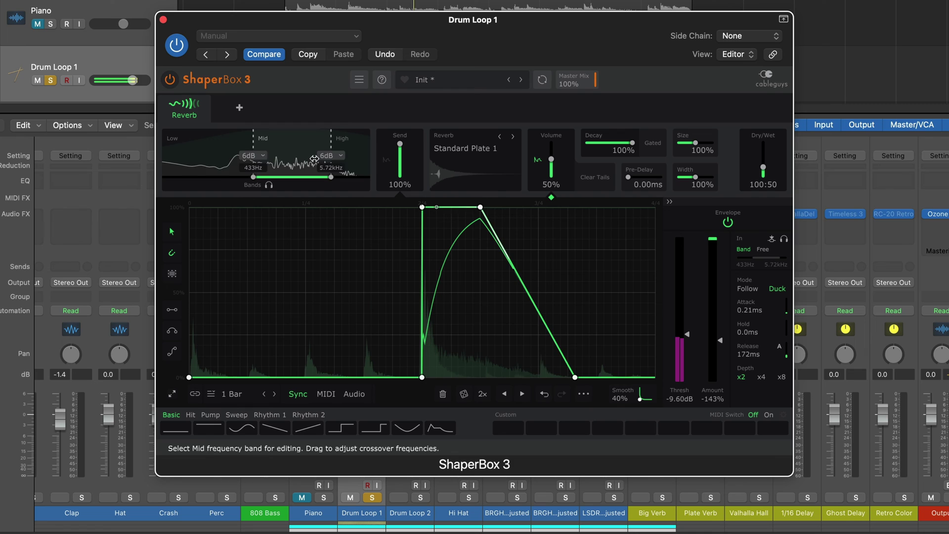
Step: Blend the Drum Loop 1 reverb into the mix at 47% volume, with the loop unsoloed and the Piano unmuted
left_click(372, 498)
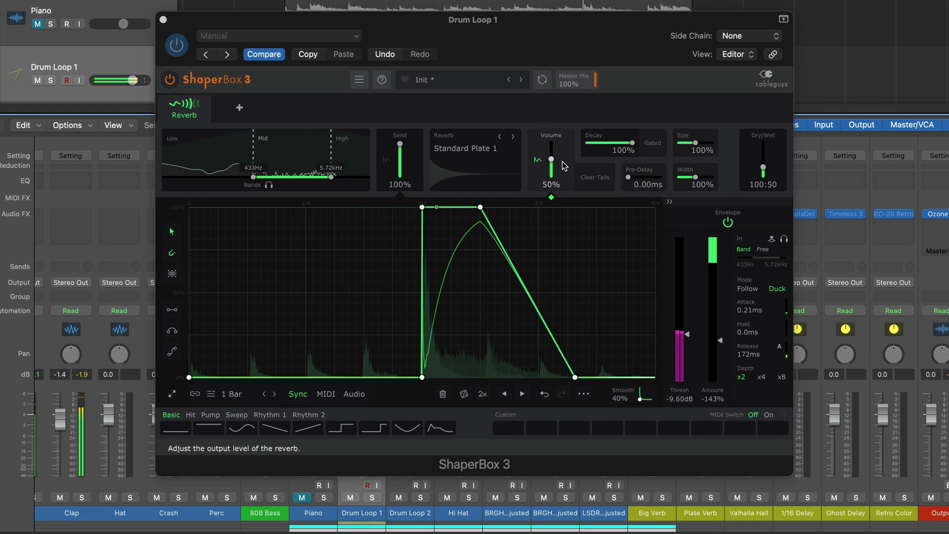
left_click_drag(553, 162, 553, 165)
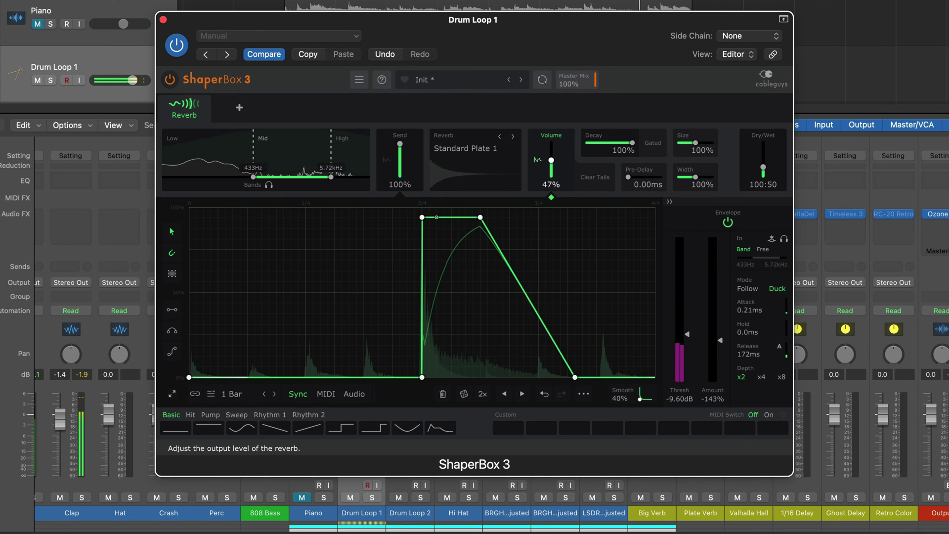
left_click(302, 499)
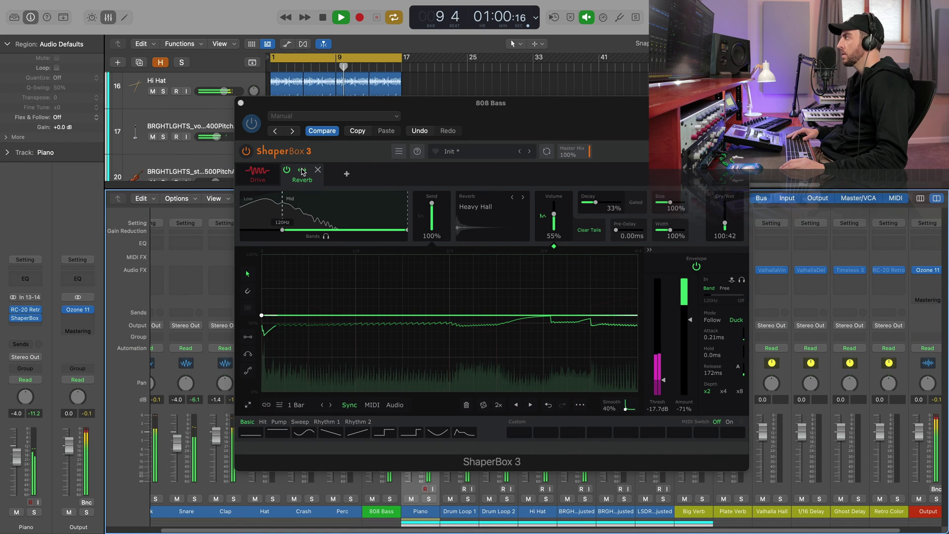
Step: Examine the Drive and Reverb shapers on the 808 Bass, stop playback and view the available shapers without adding one
left_click(259, 174)
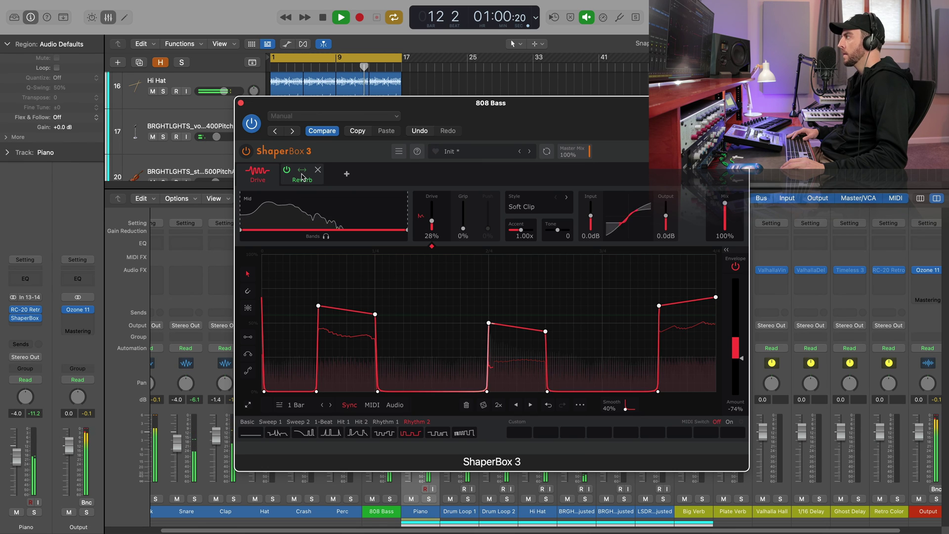
left_click(302, 176)
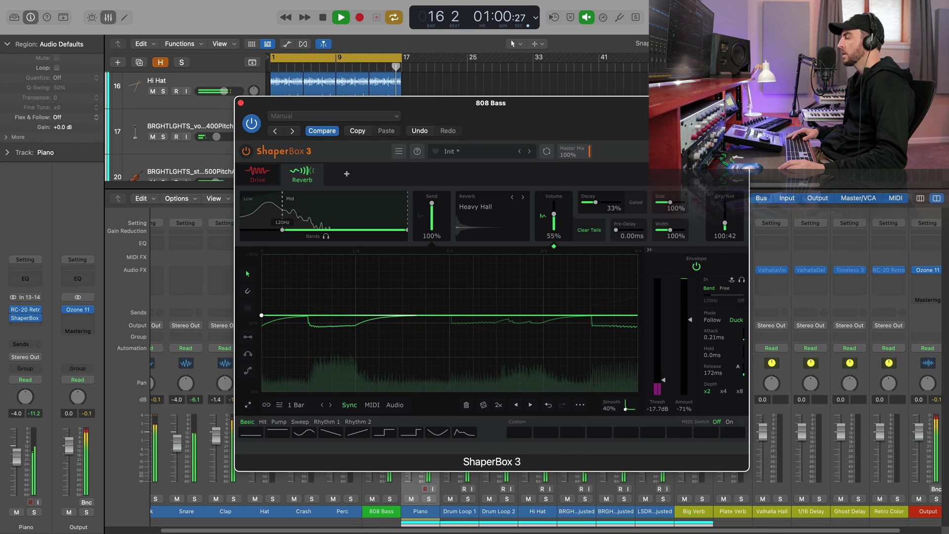
key("space")
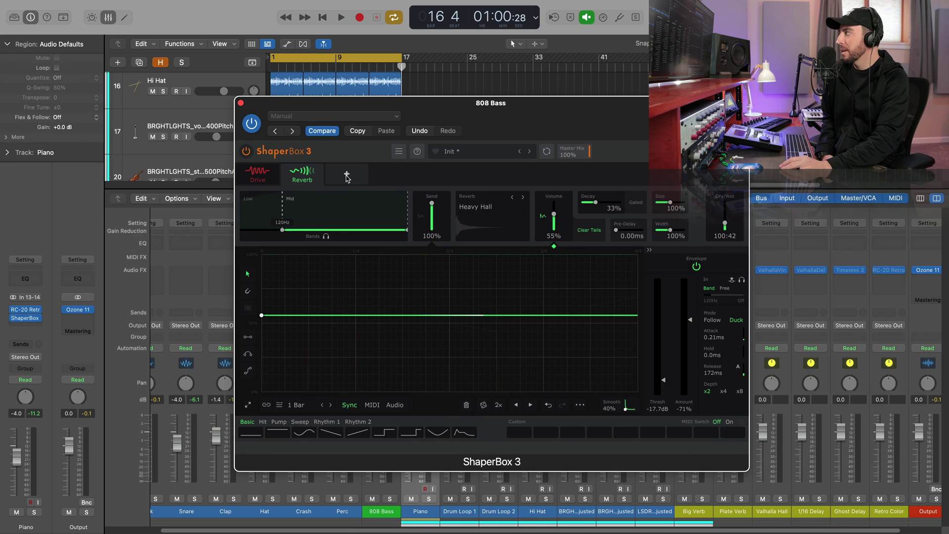
left_click(348, 176)
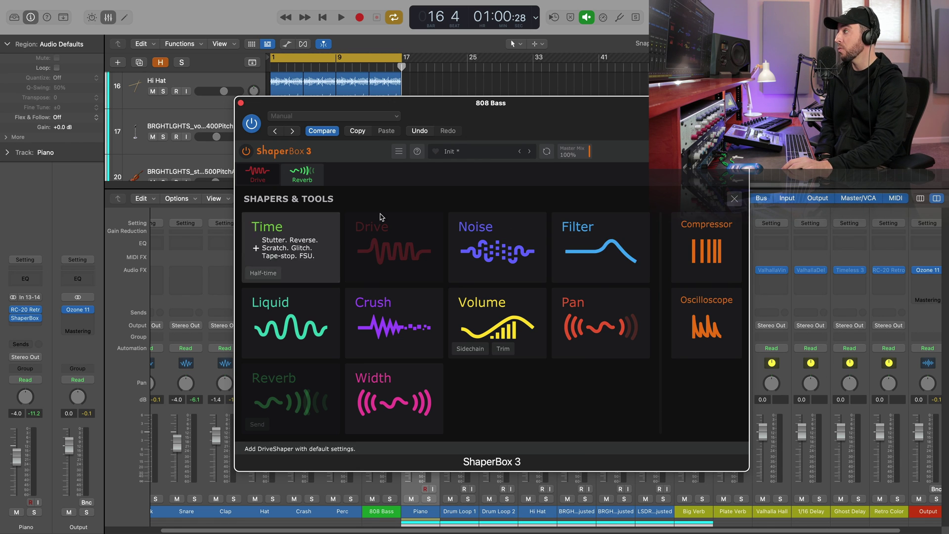
left_click(735, 199)
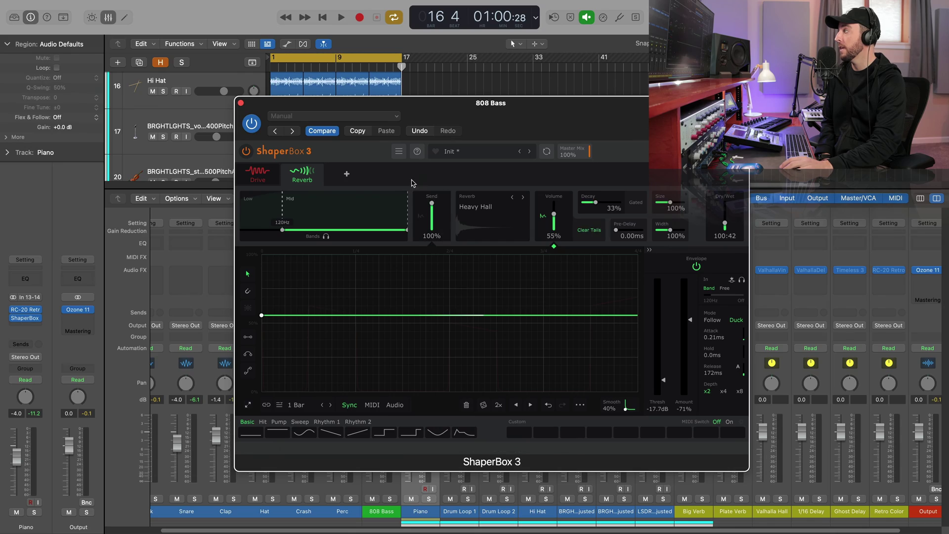